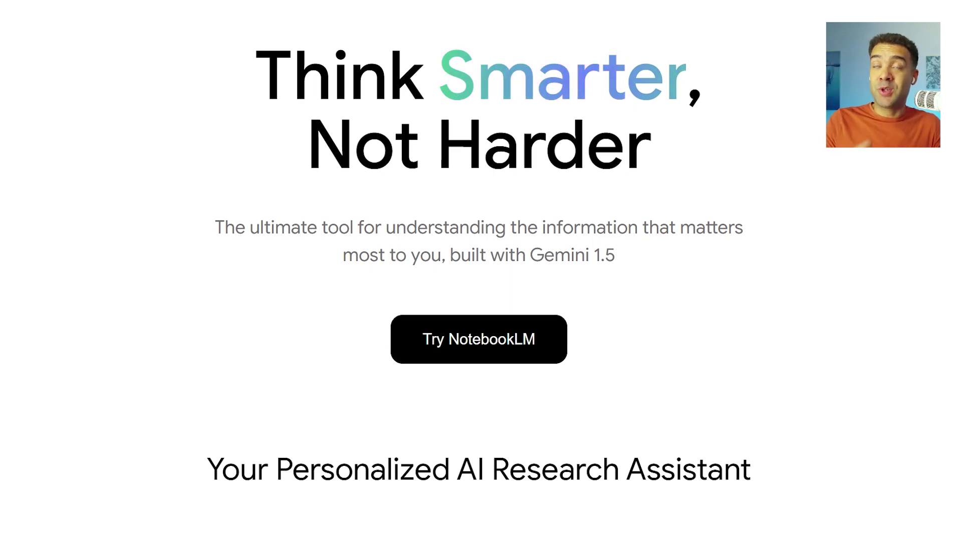
Step: Review NotebookLM's Listen and learn Deep Dive section, then choose Copied text as a new source
scroll(126, 330, "down", 5)
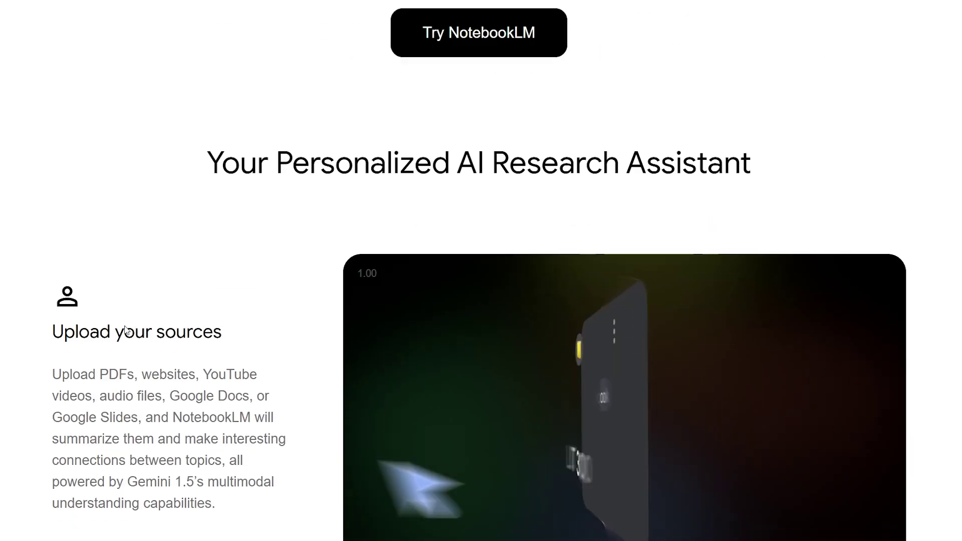
scroll(126, 330, "down", 18)
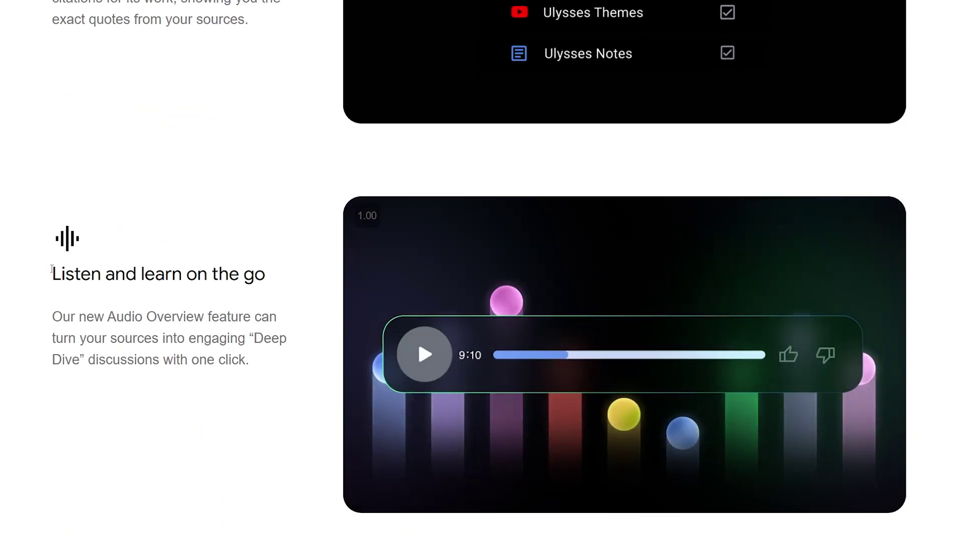
left_click_drag(52, 273, 275, 276)
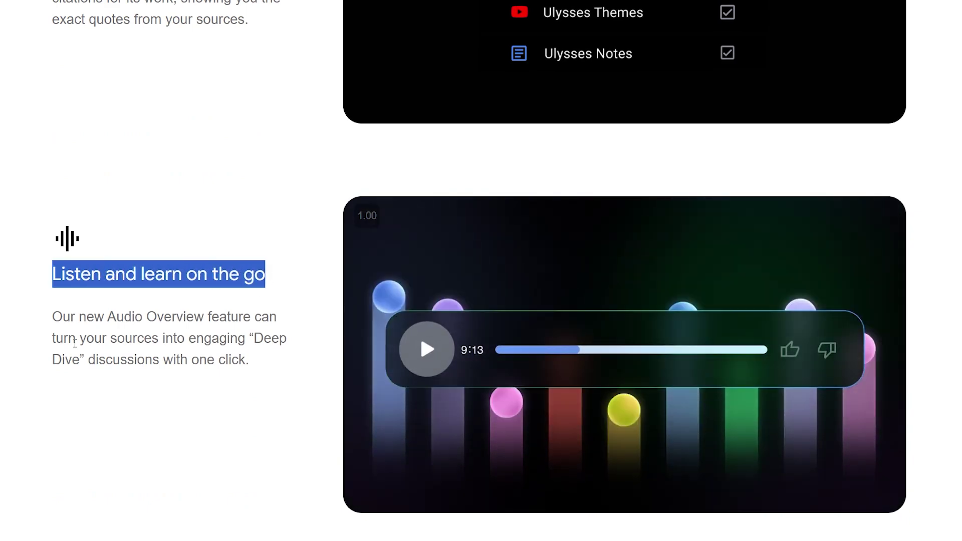
left_click_drag(254, 338, 249, 374)
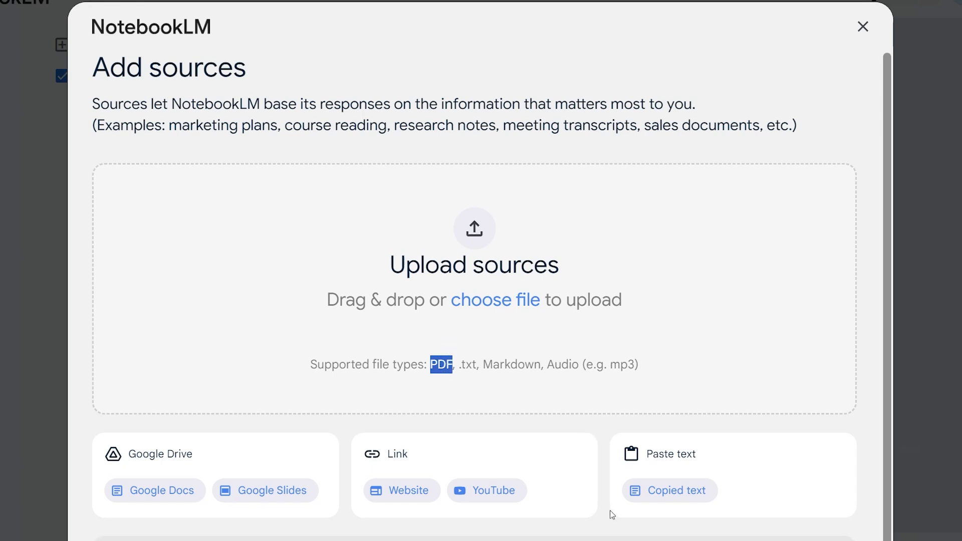
left_click(664, 505)
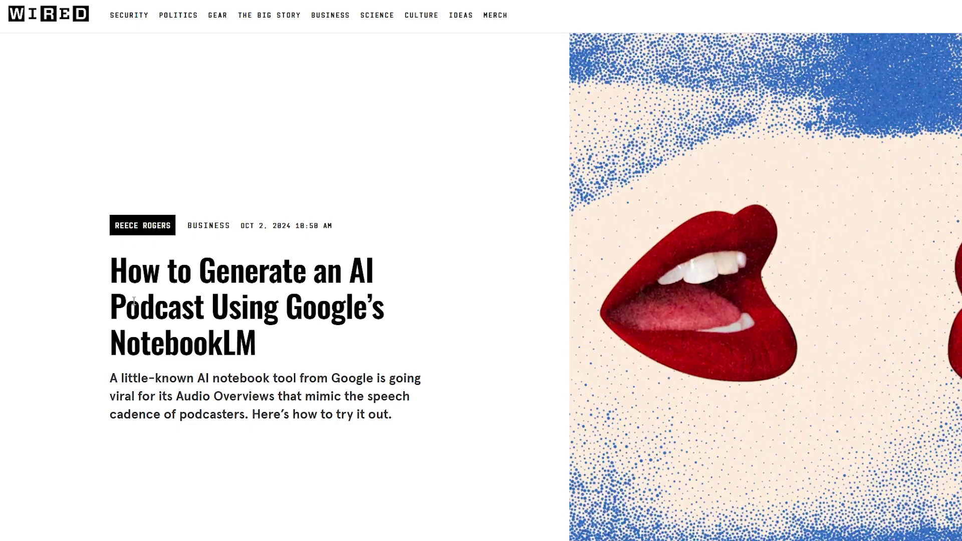
Step: Select and copy the WIRED 'How to Generate an AI Podcast Using Google's NotebookLM' article text
left_click_drag(110, 271, 348, 356)
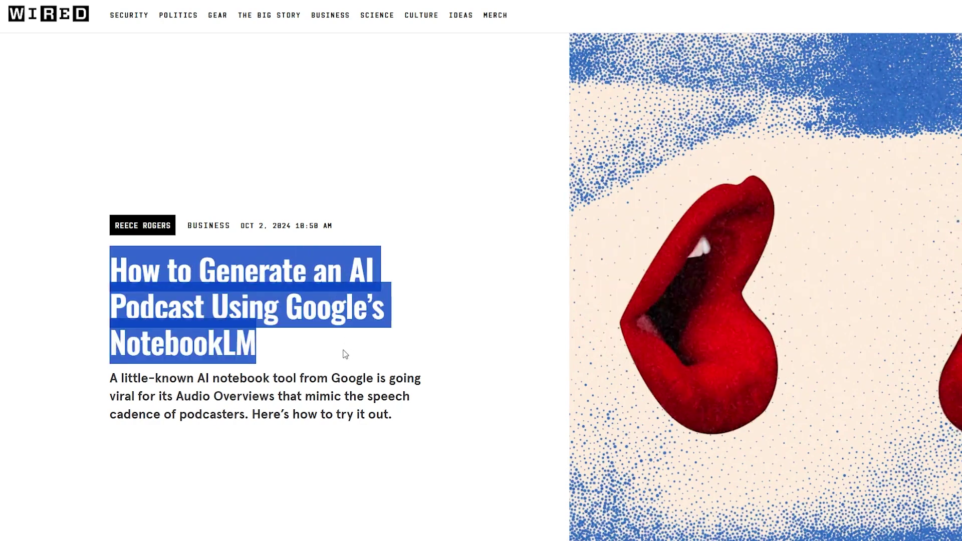
left_click(134, 263)
left_click_drag(110, 270, 480, 505)
scroll(416, 475, "down", 1)
scroll(426, 480, "down", 8)
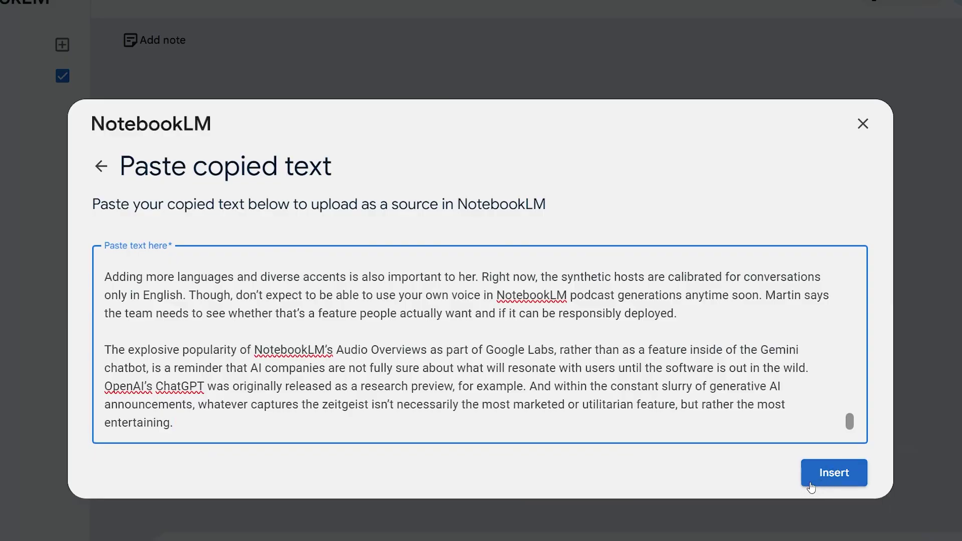
Step: Insert the pasted WIRED article as a notebook source and review its generated summary
left_click(812, 484)
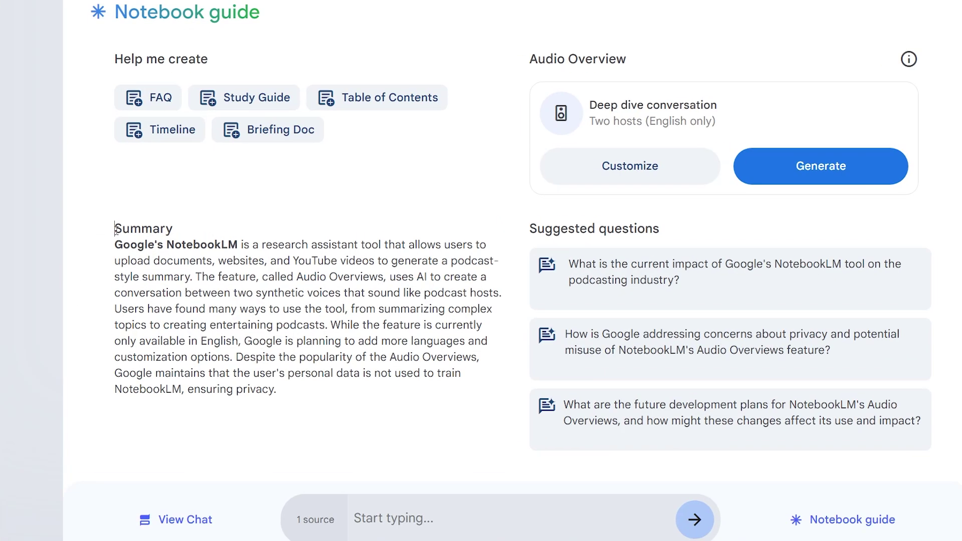
left_click_drag(116, 226, 272, 378)
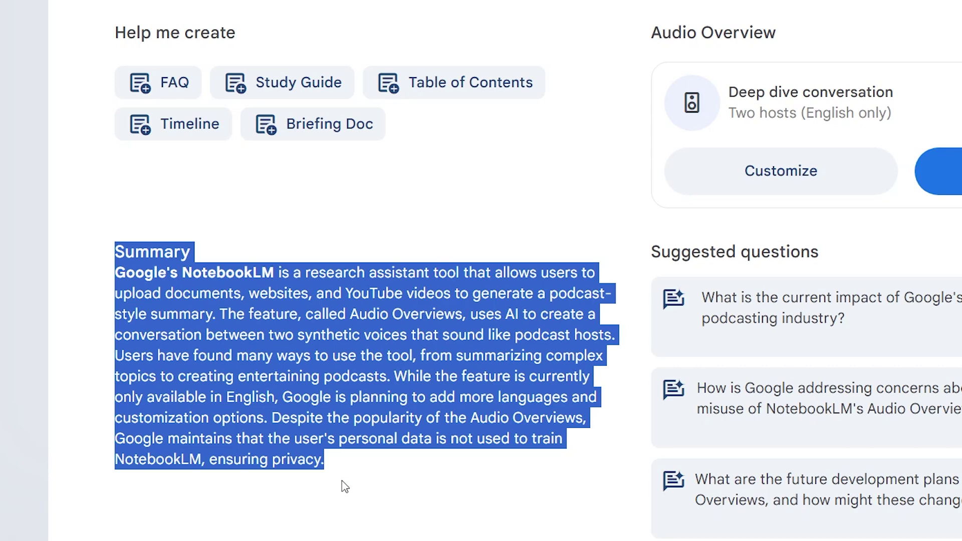
left_click(623, 470)
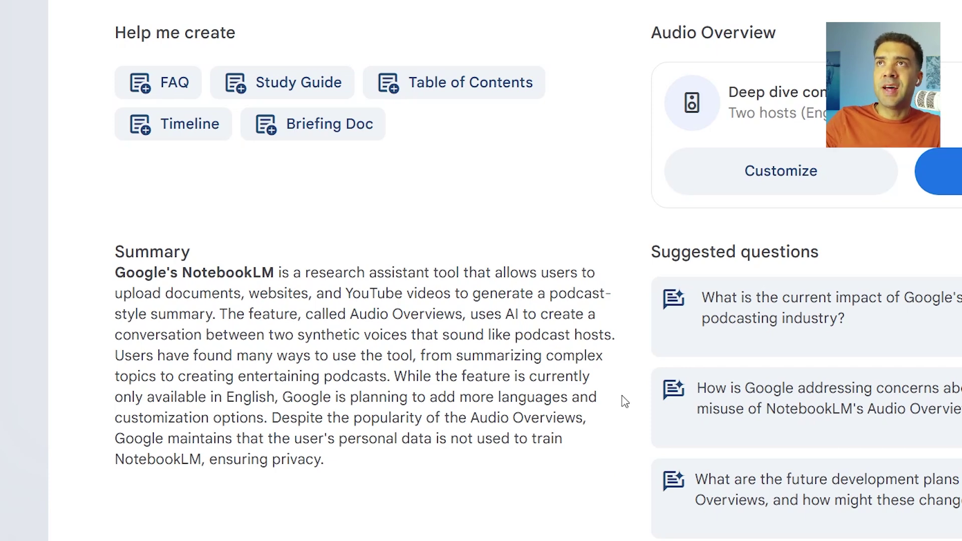
Step: Generate the Deep dive conversation Audio Overview podcast from the article
left_click_drag(739, 92, 852, 92)
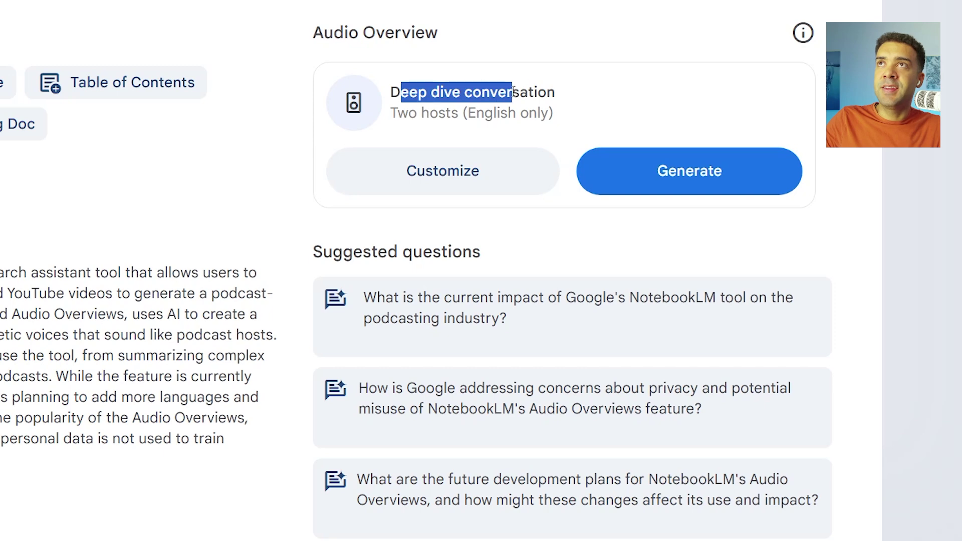
left_click_drag(513, 92, 594, 96)
left_click(597, 97)
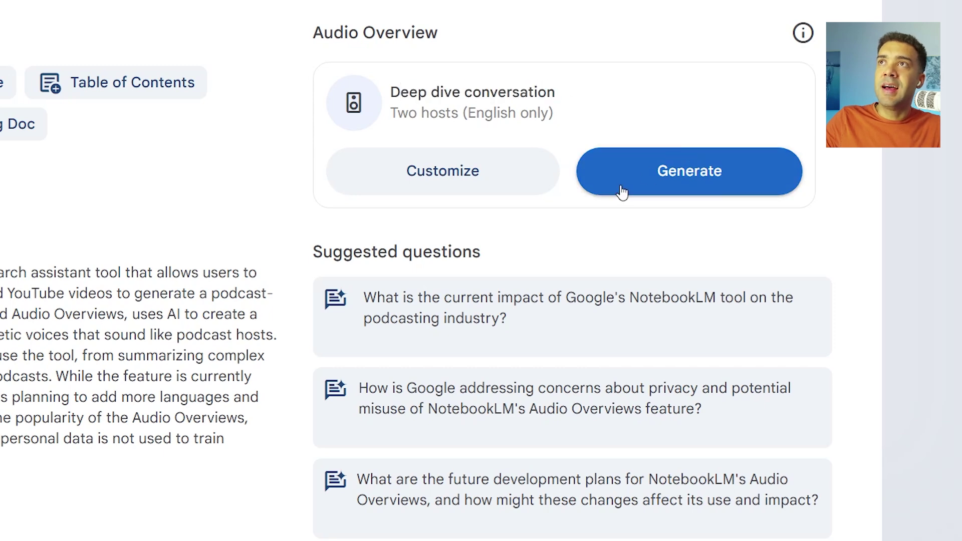
left_click(622, 190)
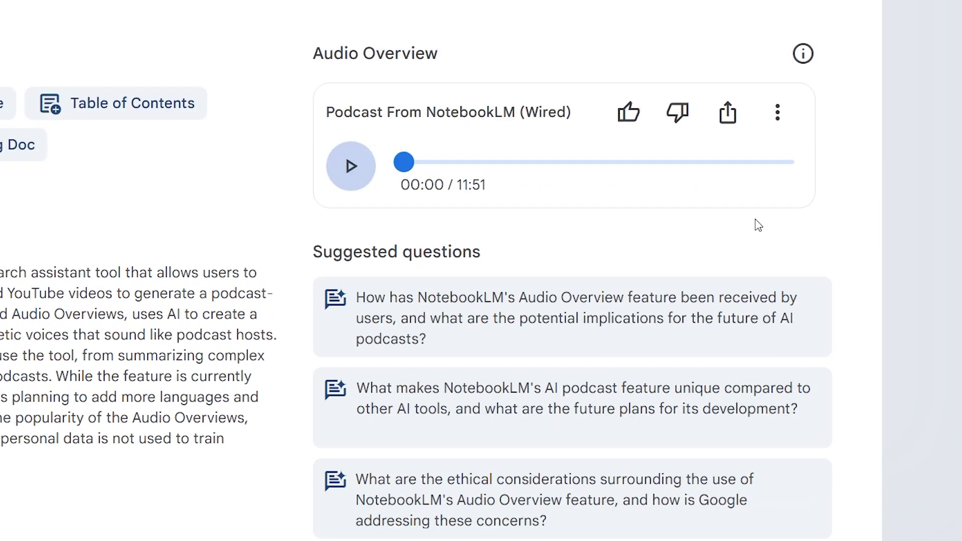
Step: Play the 11:51 Wired Audio Overview podcast, then download its audio file
mouse_move(509, 188)
left_mouse_down()
mouse_move(473, 193)
mouse_move(492, 196)
left_mouse_up()
left_click(342, 187)
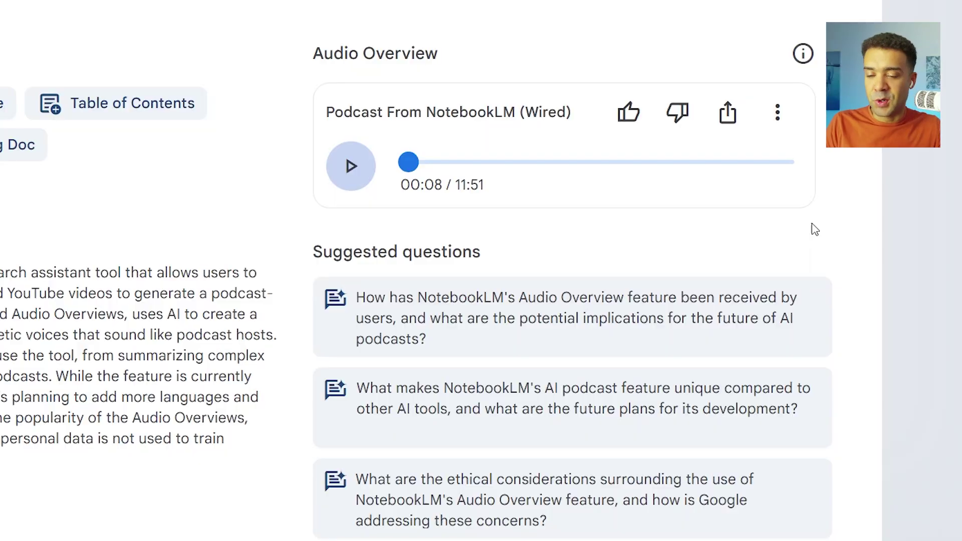
left_click(782, 120)
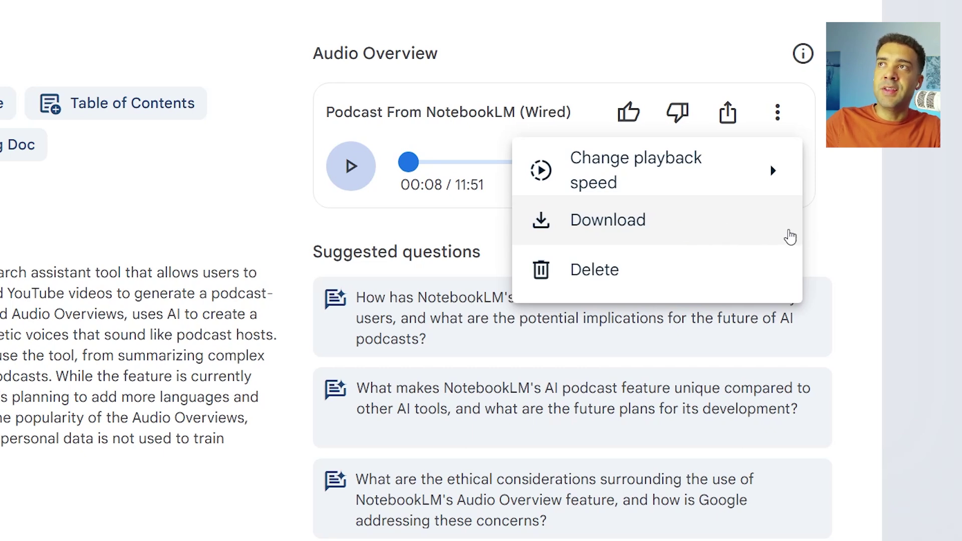
left_click(838, 233)
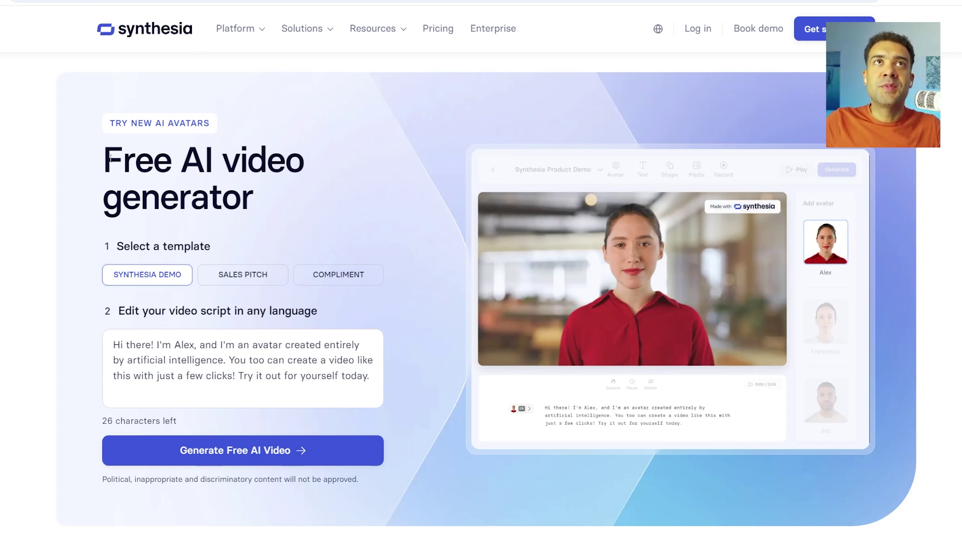
Step: Point out Synthesia's Free AI video generator heading and its new AI avatars label
left_click_drag(104, 160, 275, 203)
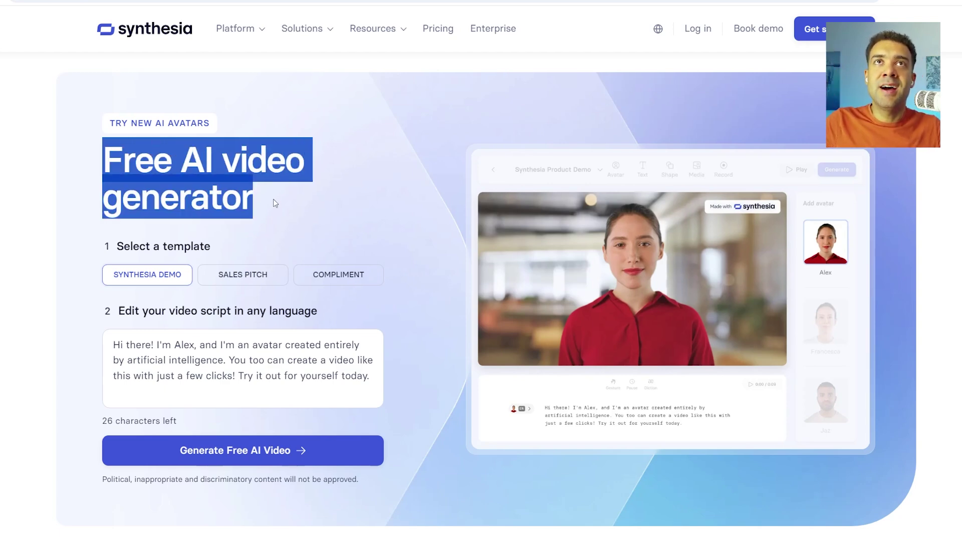
left_click_drag(155, 123, 212, 128)
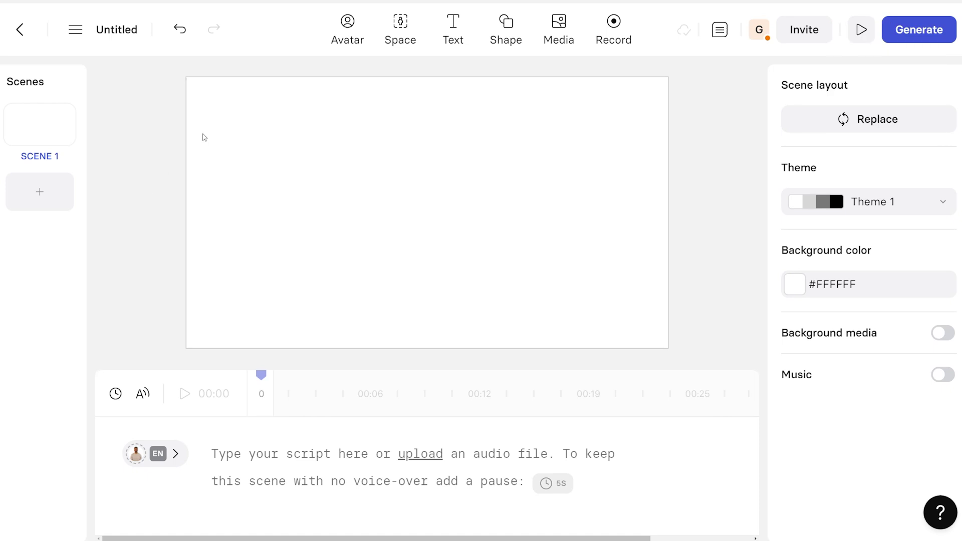
Step: Browse the avatar library and add the pink-shirted Ali avatar to Scene 1
left_click(348, 50)
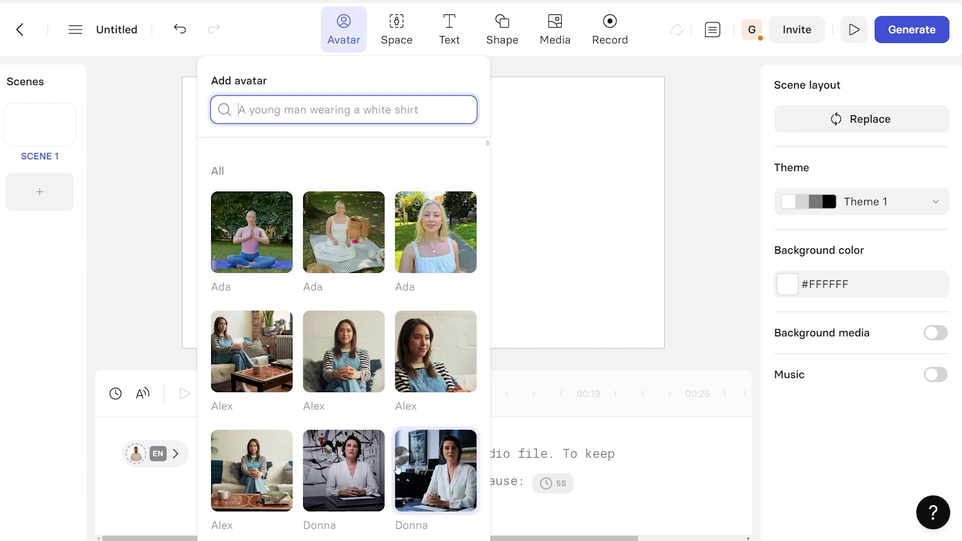
scroll(317, 434, "down", 1)
scroll(338, 382, "down", 2)
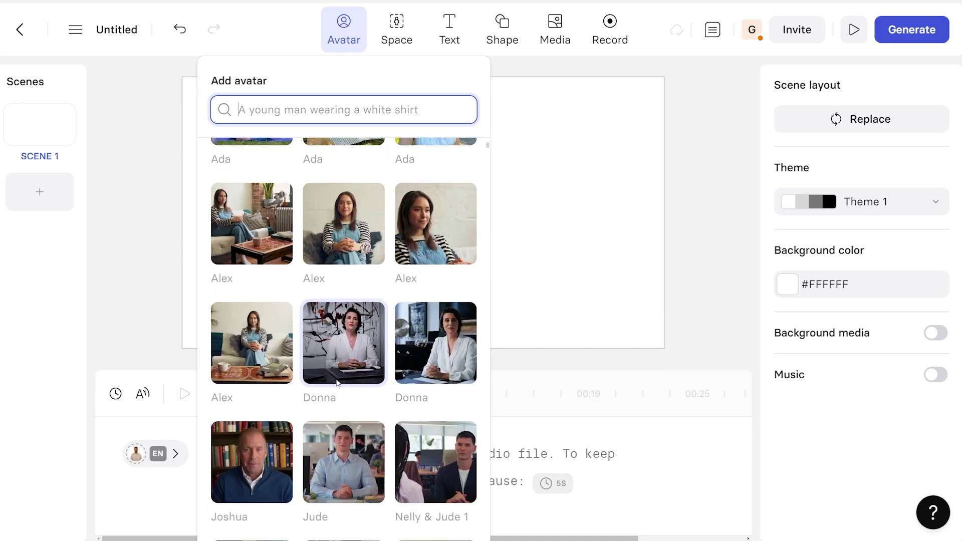
scroll(337, 382, "down", 4)
scroll(373, 339, "down", 3)
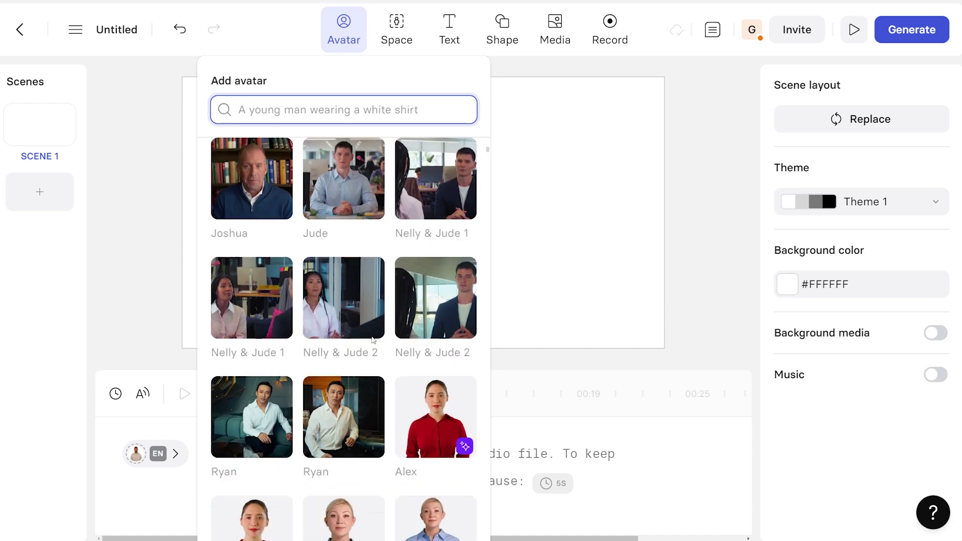
scroll(374, 339, "down", 3)
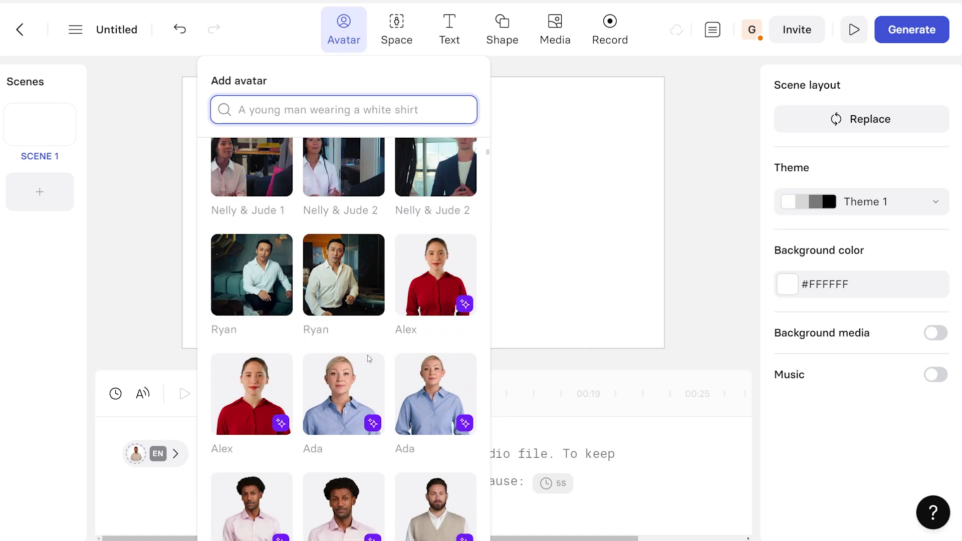
scroll(385, 346, "down", 2)
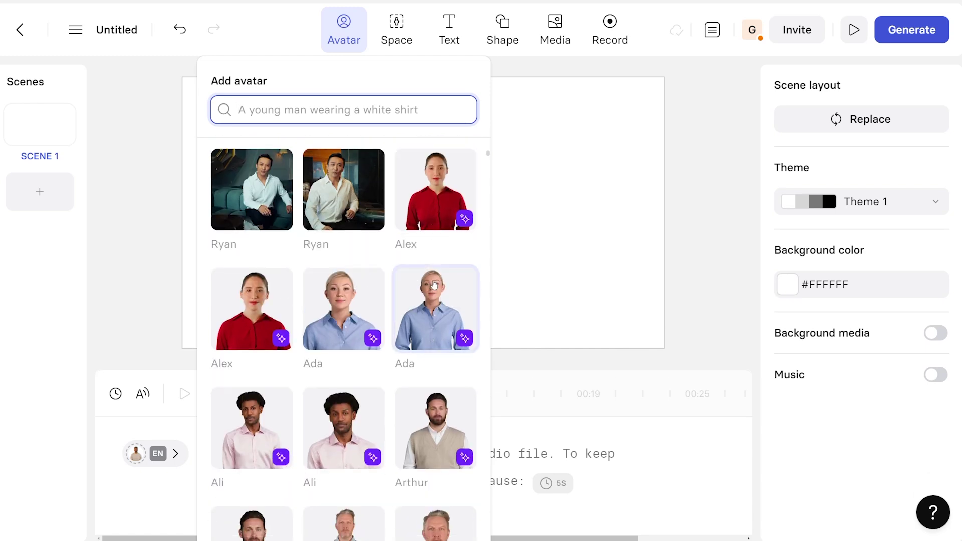
mouse_move(374, 338)
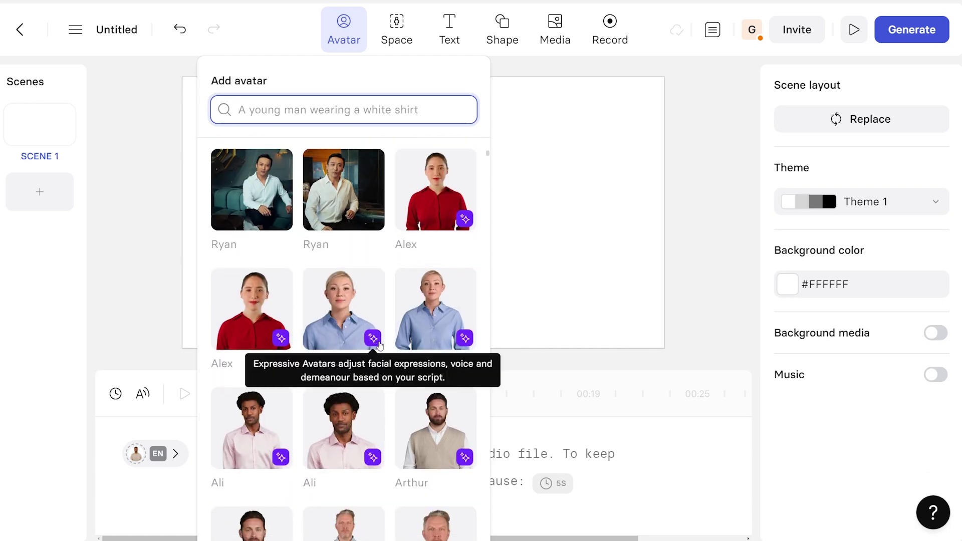
scroll(455, 349, "down", 2)
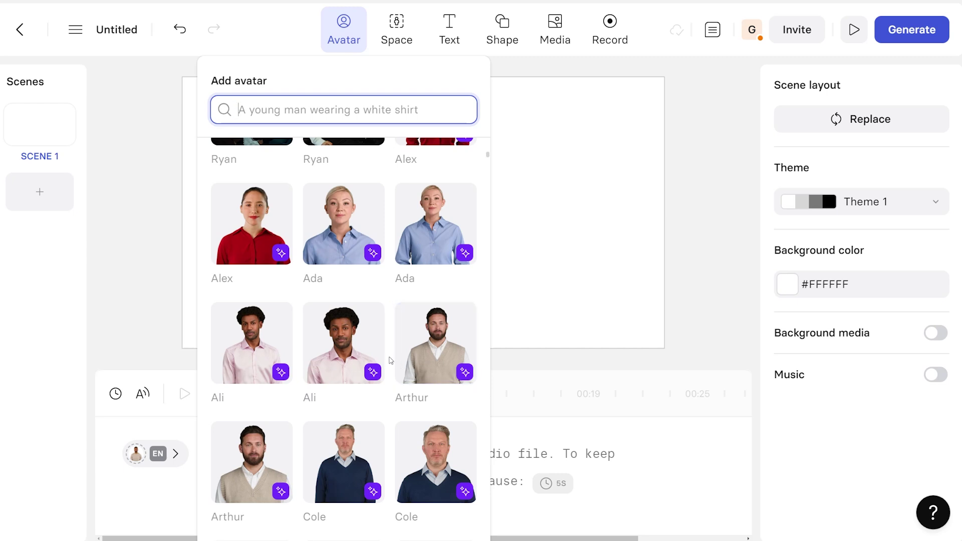
scroll(394, 371, "down", 10)
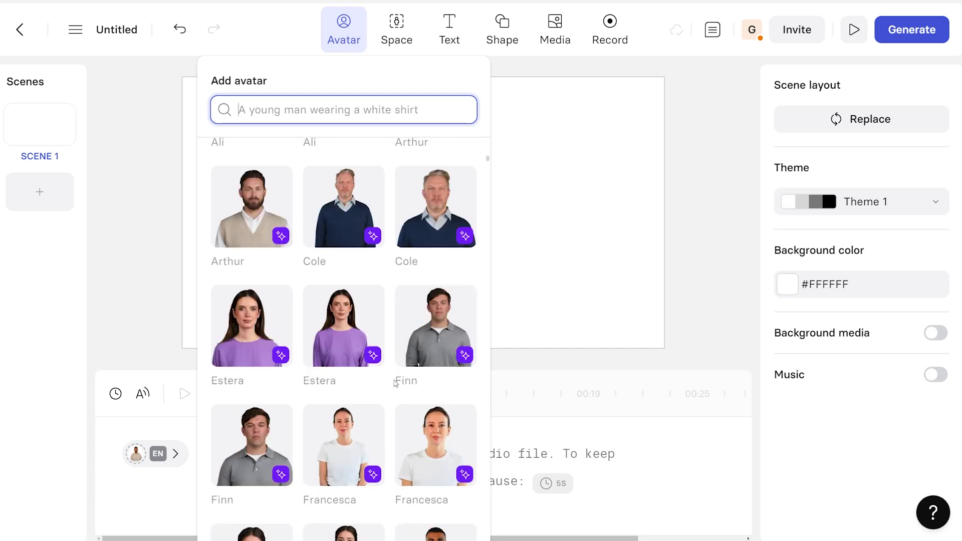
scroll(396, 385, "down", 20)
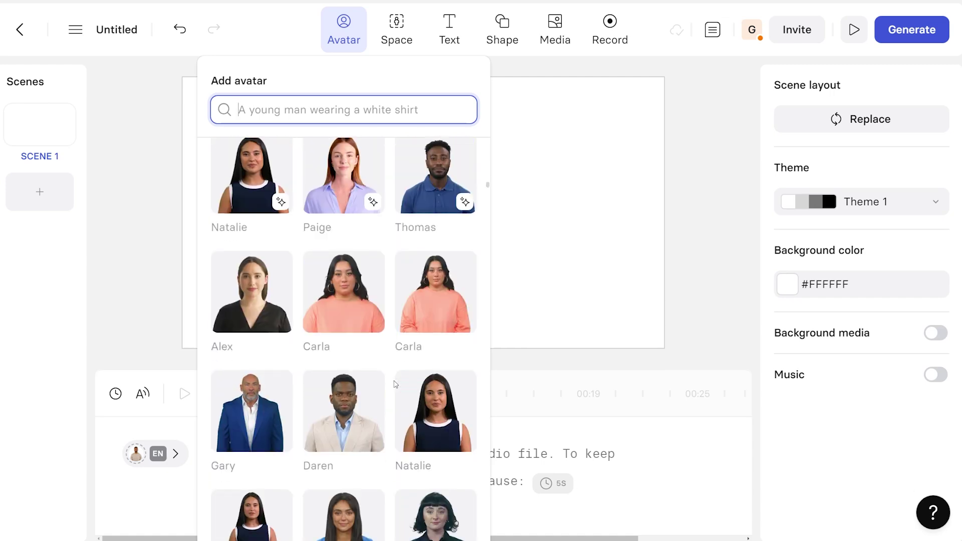
scroll(285, 341, "up", 3)
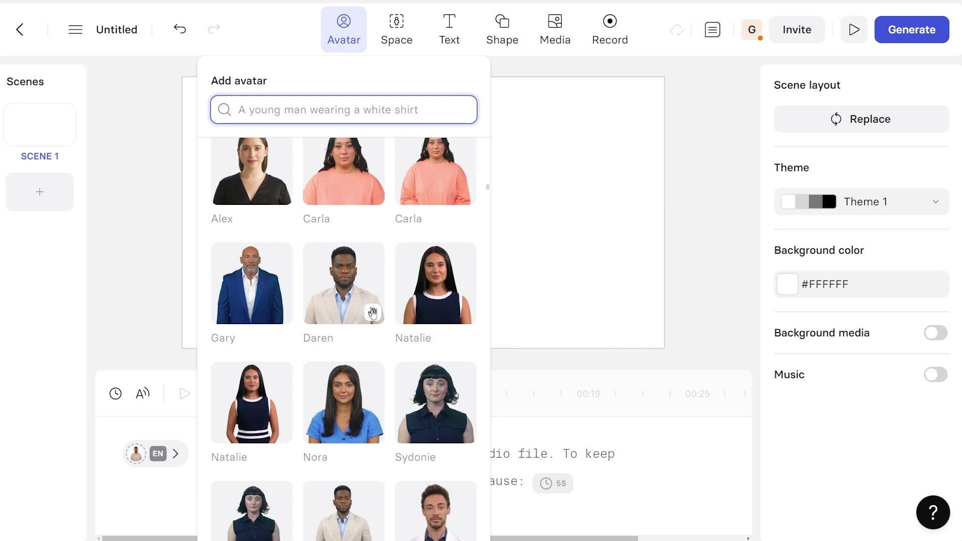
scroll(372, 313, "up", 10)
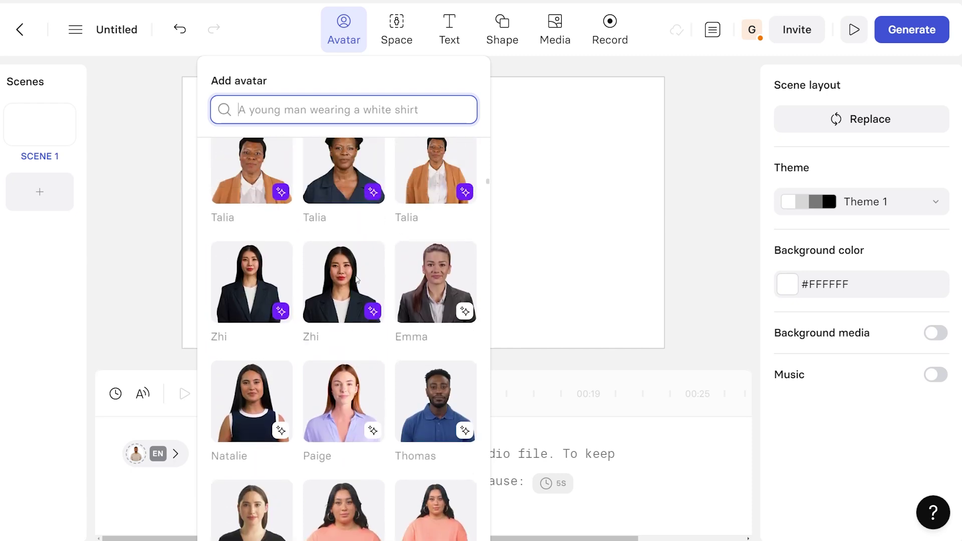
scroll(380, 328, "up", 3)
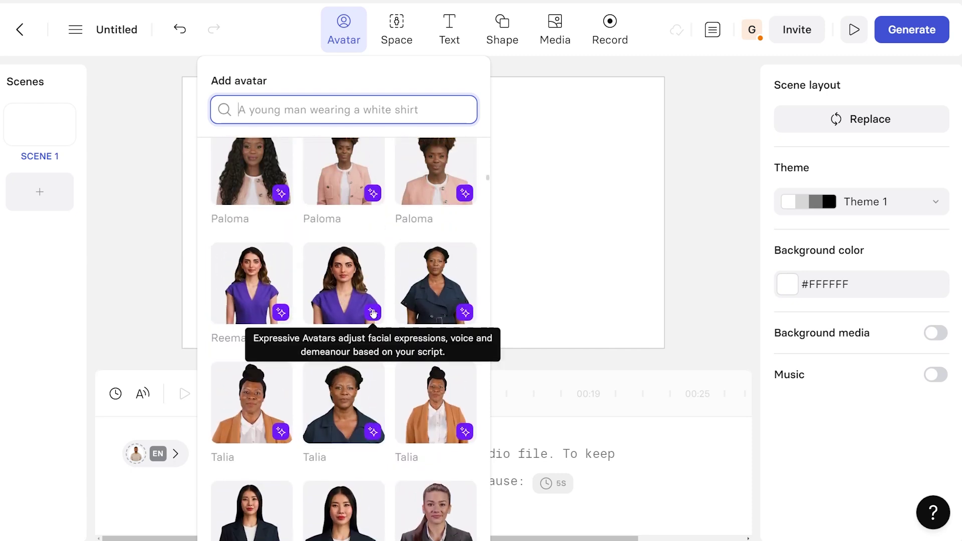
scroll(376, 309, "up", 6)
scroll(376, 308, "up", 8)
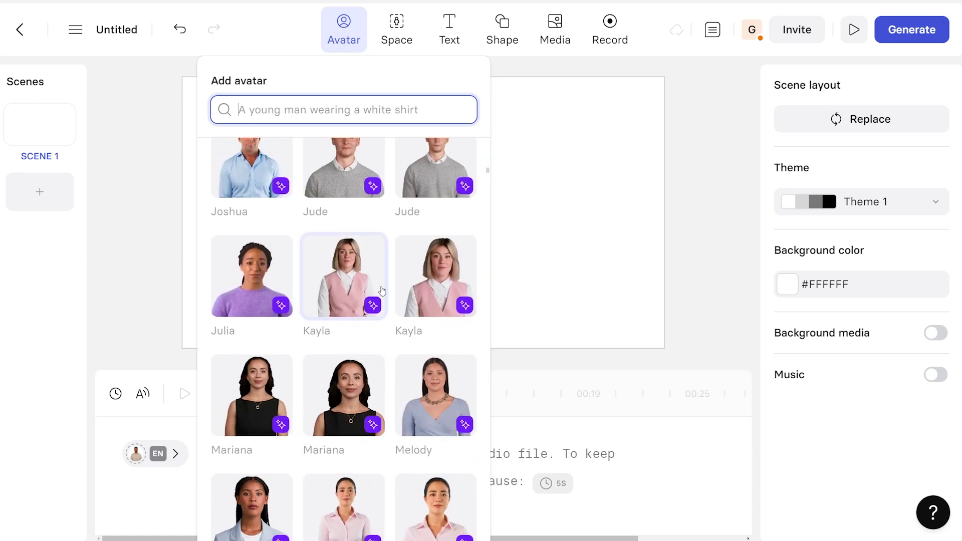
scroll(382, 305, "up", 10)
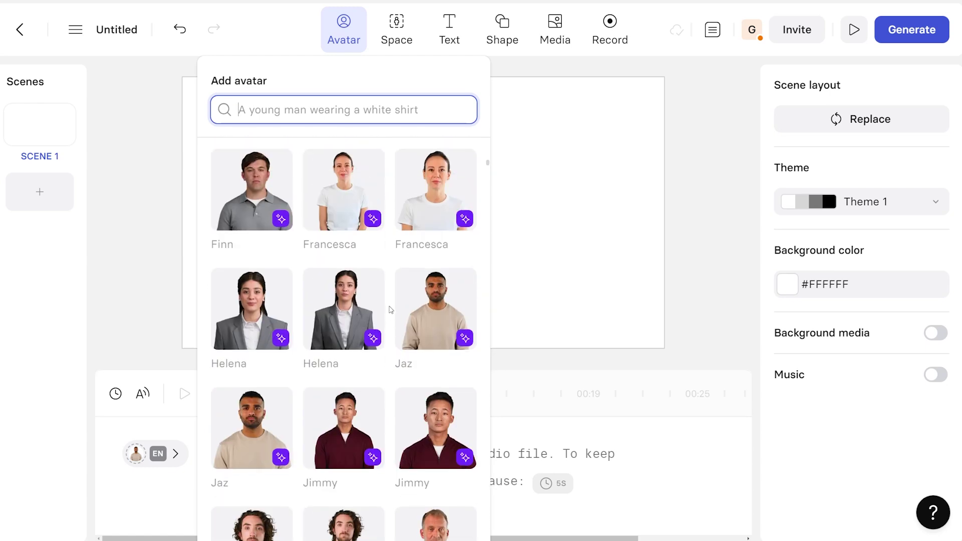
scroll(390, 309, "up", 1)
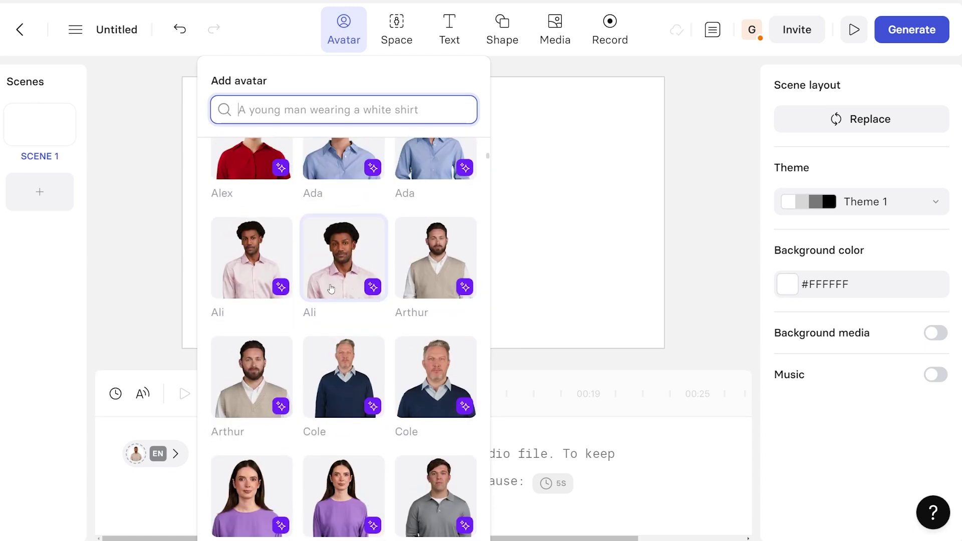
left_click(335, 289)
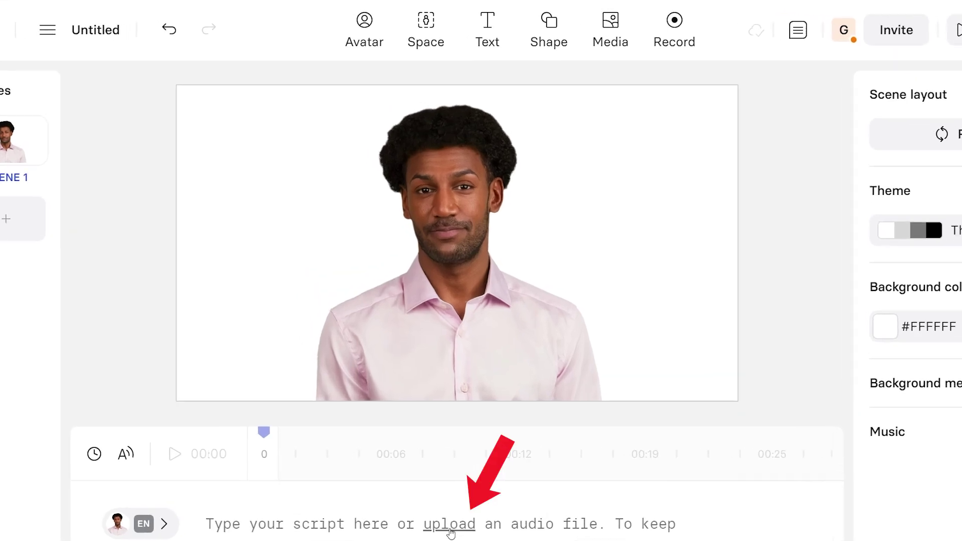
Step: Pick 'Podcast From NotebookLM (Wired).wav' as script audio, then cancel the upload
left_click(450, 527)
left_click(244, 125)
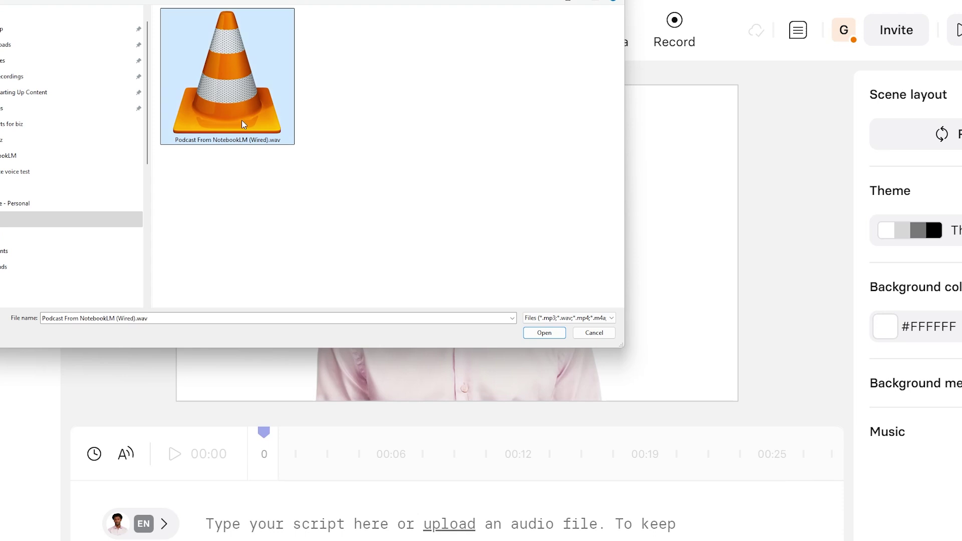
double_click(242, 125)
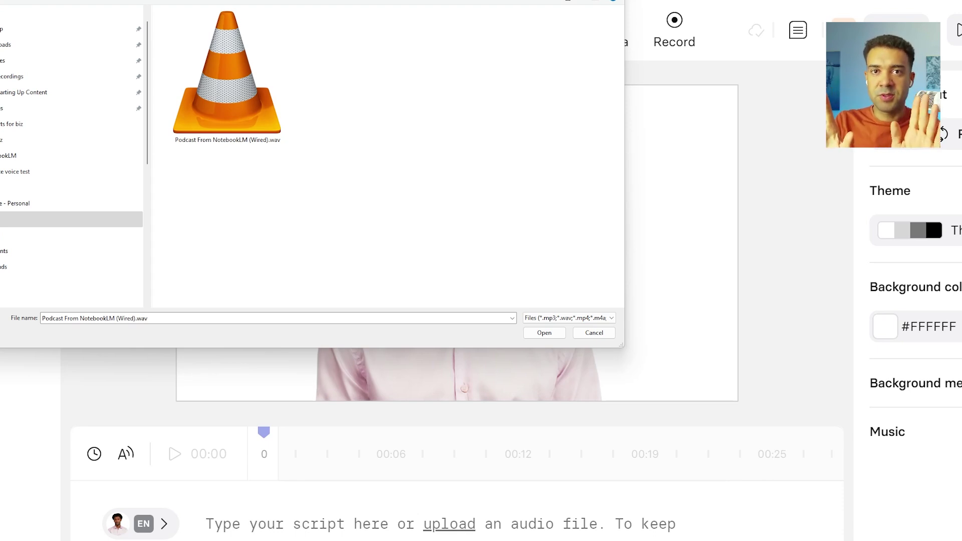
key("Return")
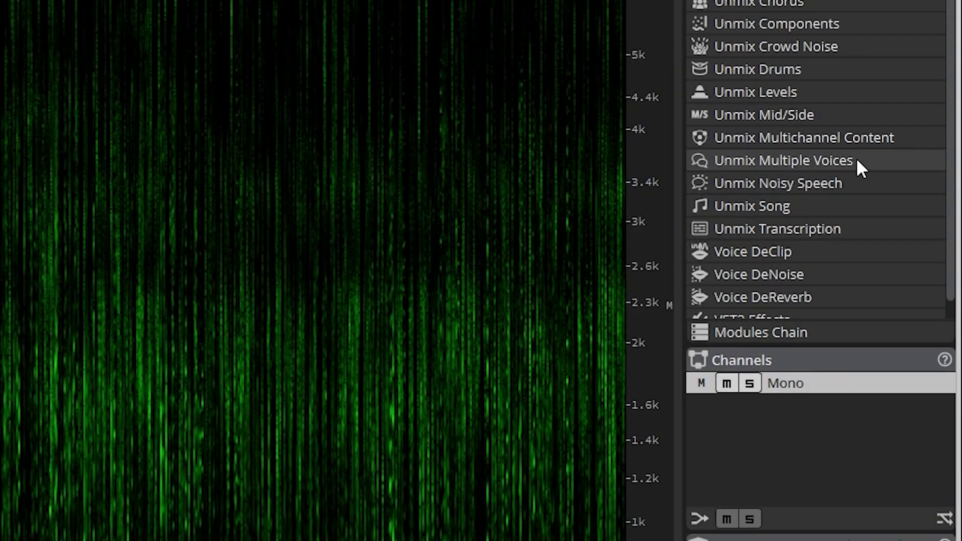
Step: Open iZotope RX's Unmix Multiple Voices module from the Modules list
left_click(856, 160)
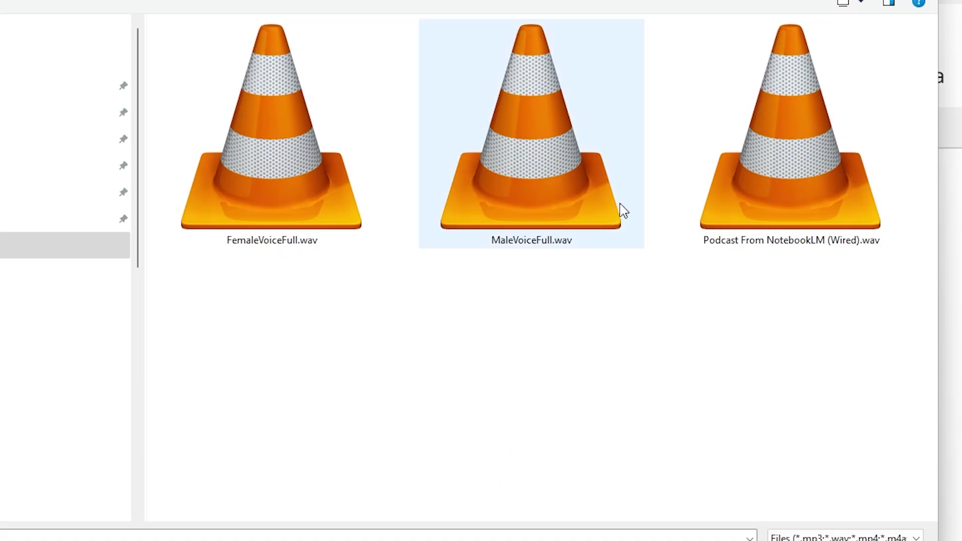
Step: Upload MaleVoiceFull.wav as scene audio and note the five-minute audio limit error
left_click(616, 173)
left_click(306, 209)
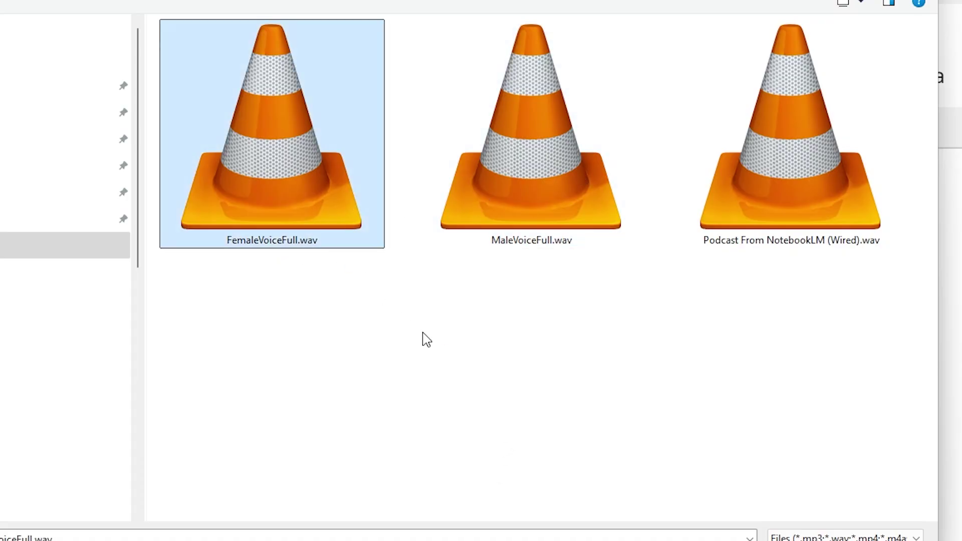
left_click(471, 389)
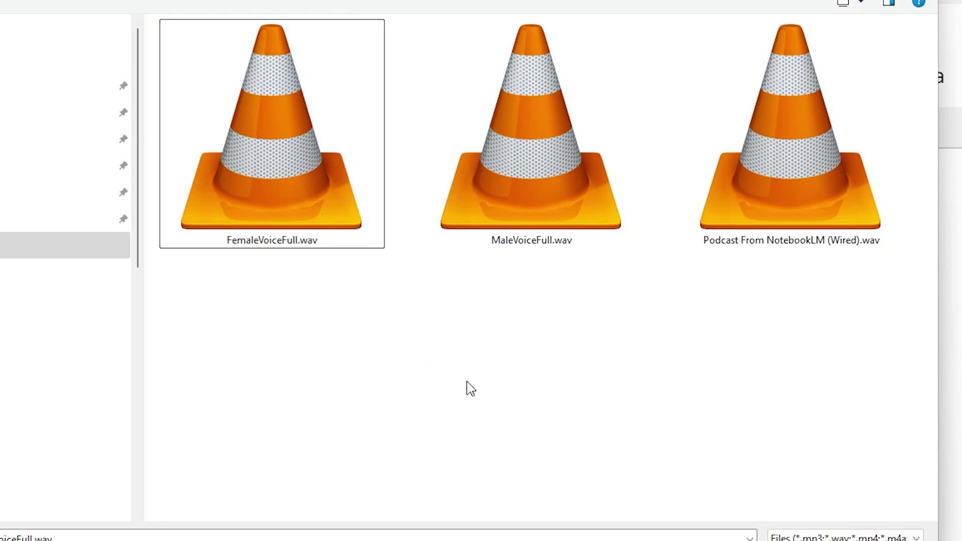
left_click(542, 241)
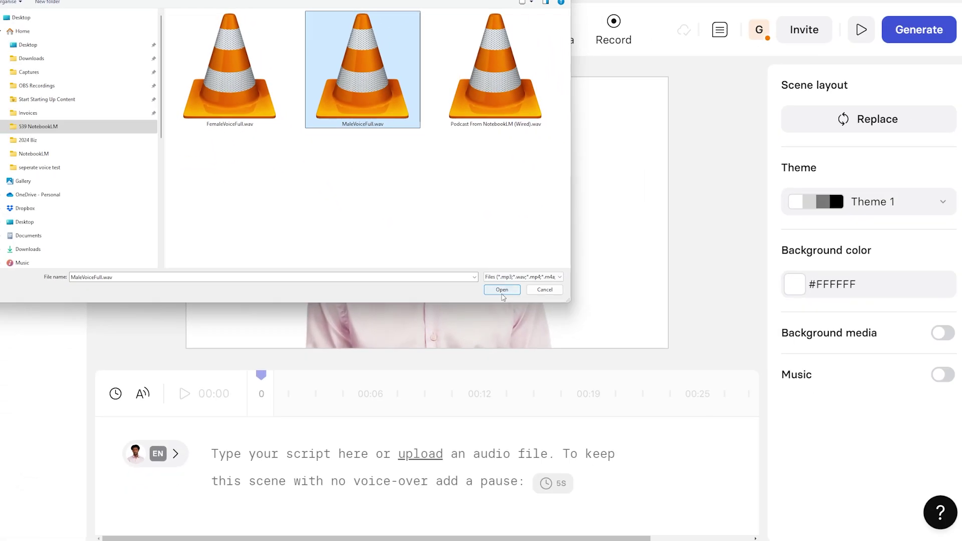
left_click(503, 293)
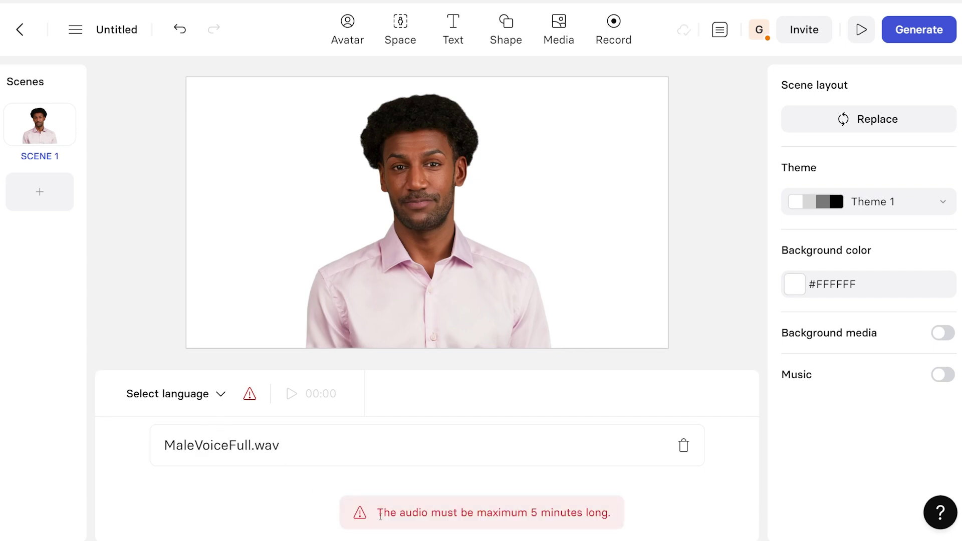
left_click_drag(380, 511, 612, 519)
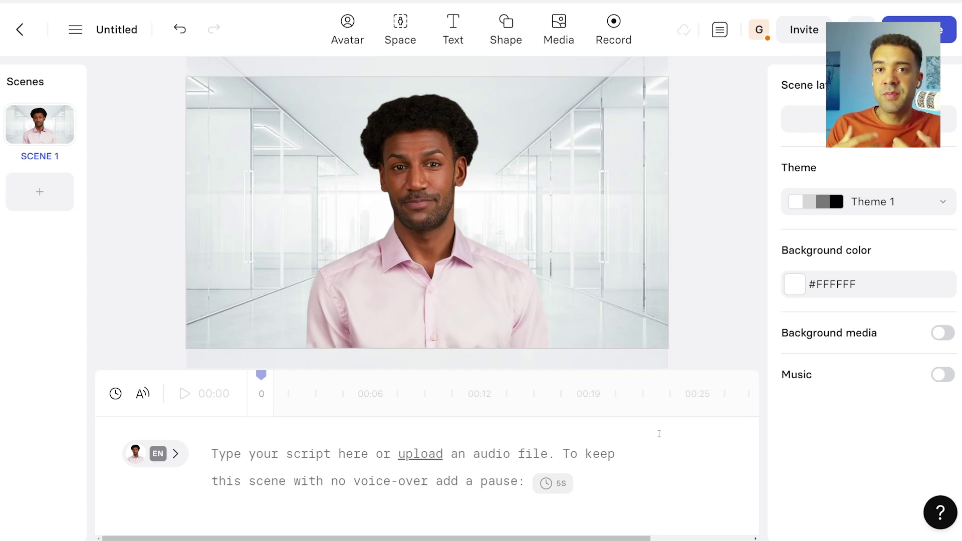
Step: Search stock media for 'off' and set the white glass office corridor image as background
left_click(647, 235)
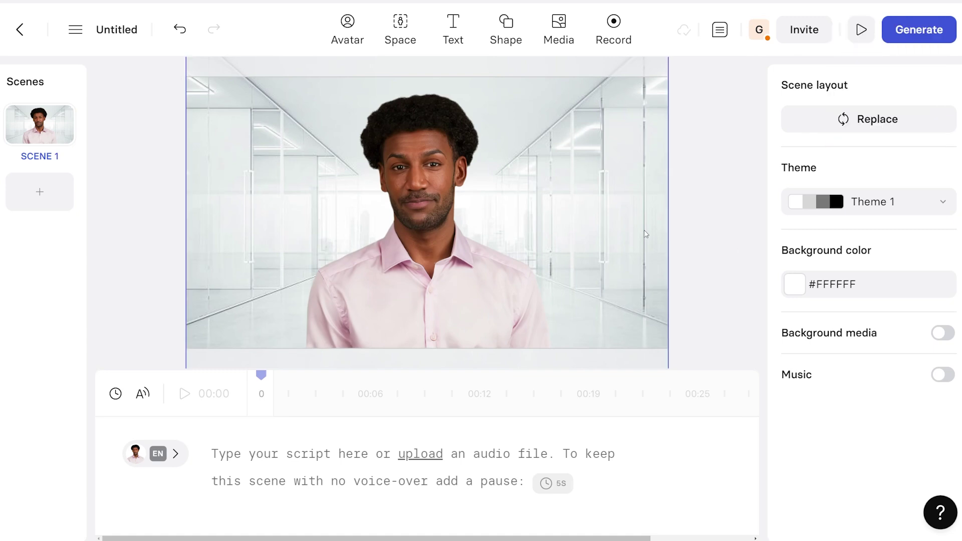
left_click(570, 48)
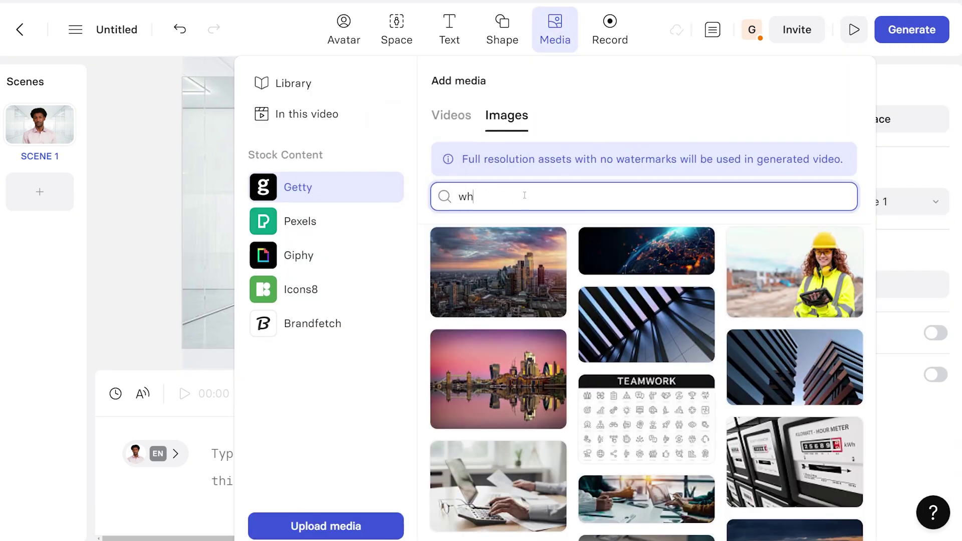
type("office")
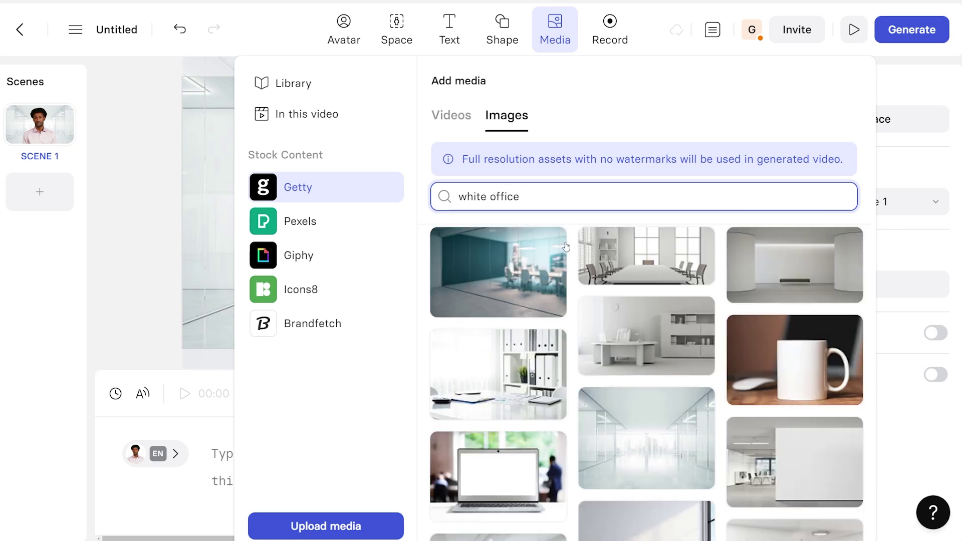
left_click(629, 451)
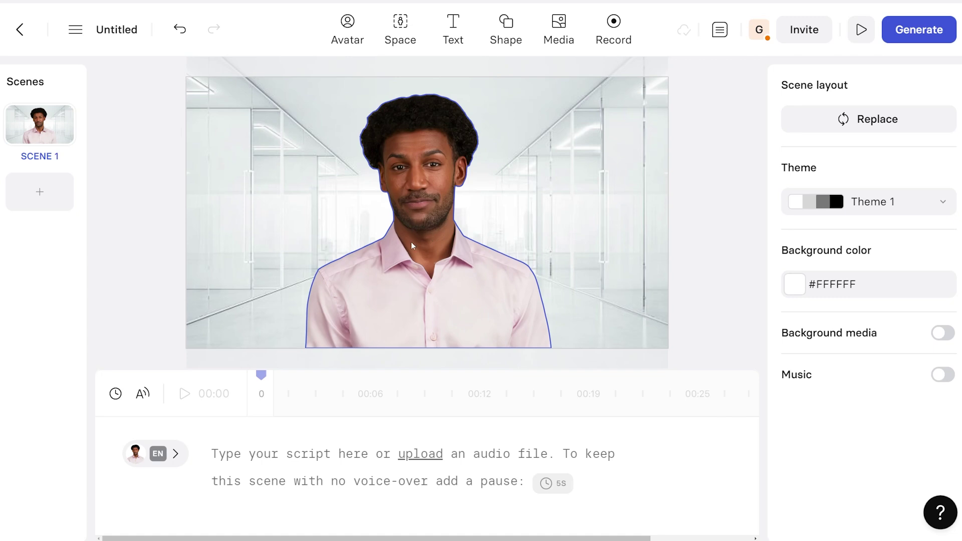
left_click(421, 454)
left_click(537, 210)
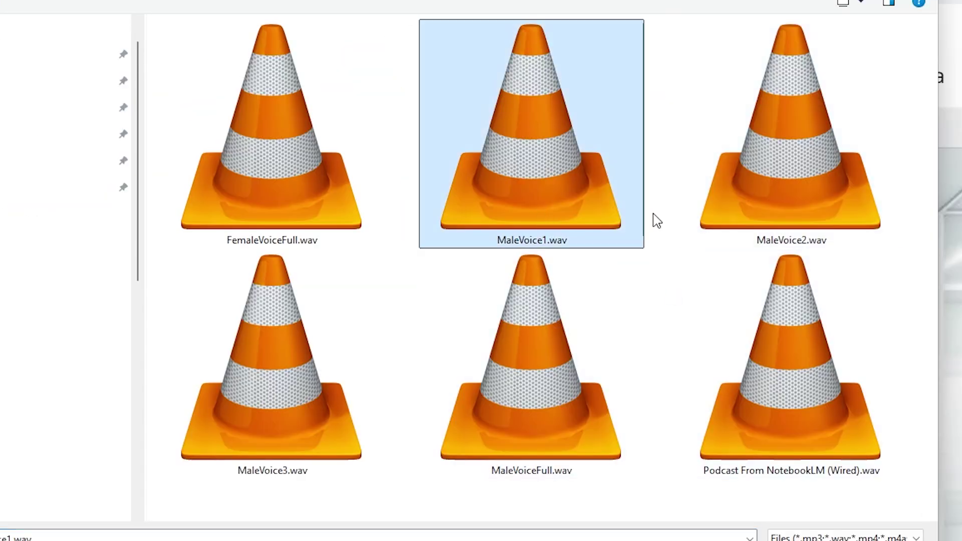
left_click(786, 221)
left_click(311, 432)
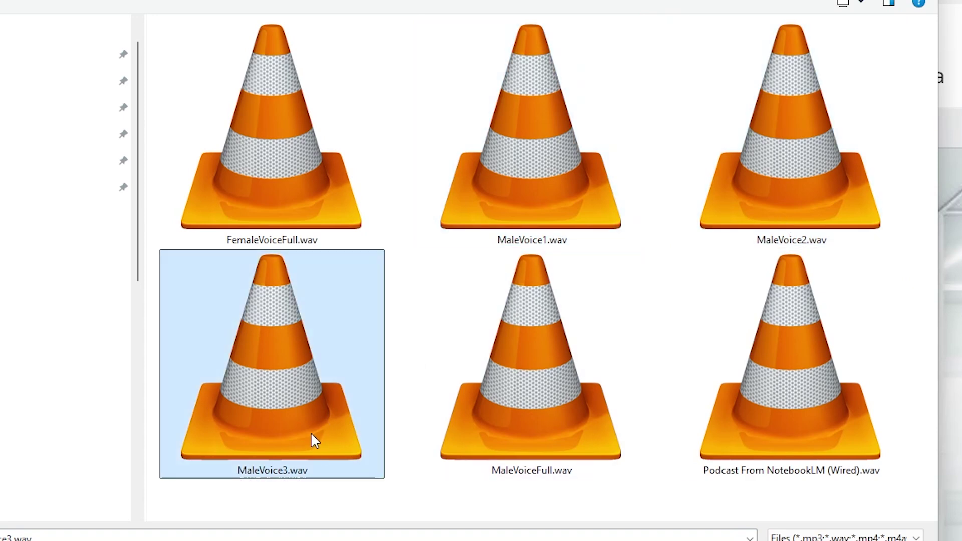
left_click(486, 202)
left_click(798, 170)
left_click(294, 424)
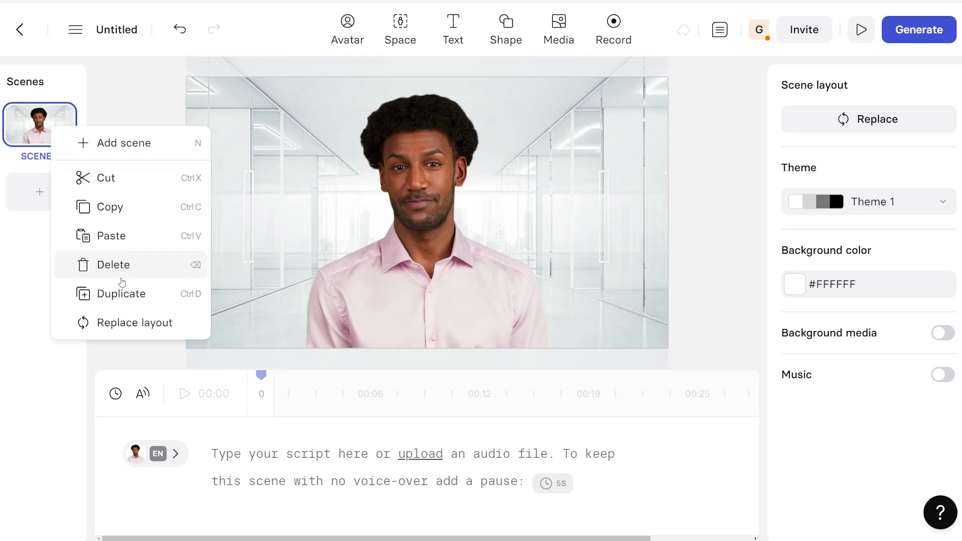
Step: Duplicate the corridor scene with the pink-shirted avatar twice, giving three identical scenes
left_click(110, 295)
right_click(55, 205)
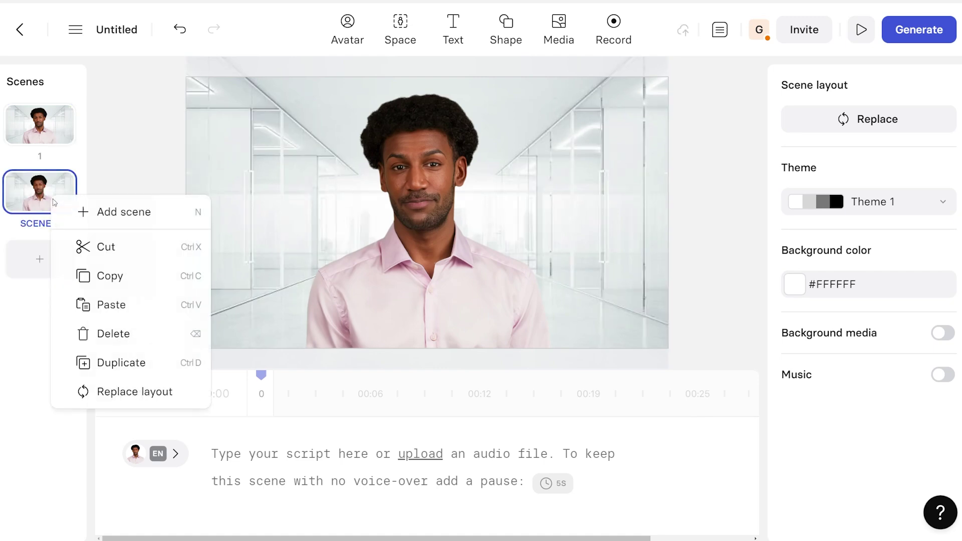
left_click(135, 365)
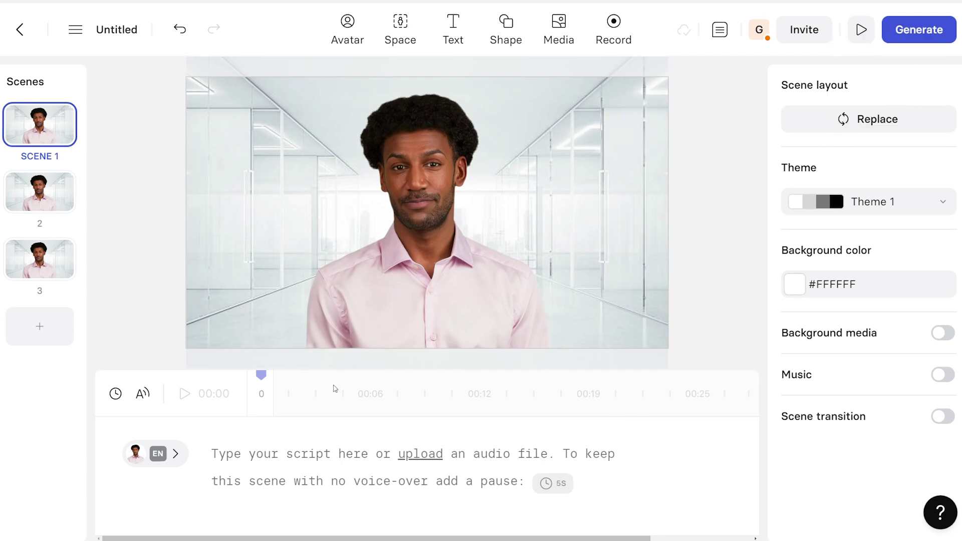
Step: Upload MaleVoice1.wav as Scene 1's voice-over and set its language to English
left_click(426, 462)
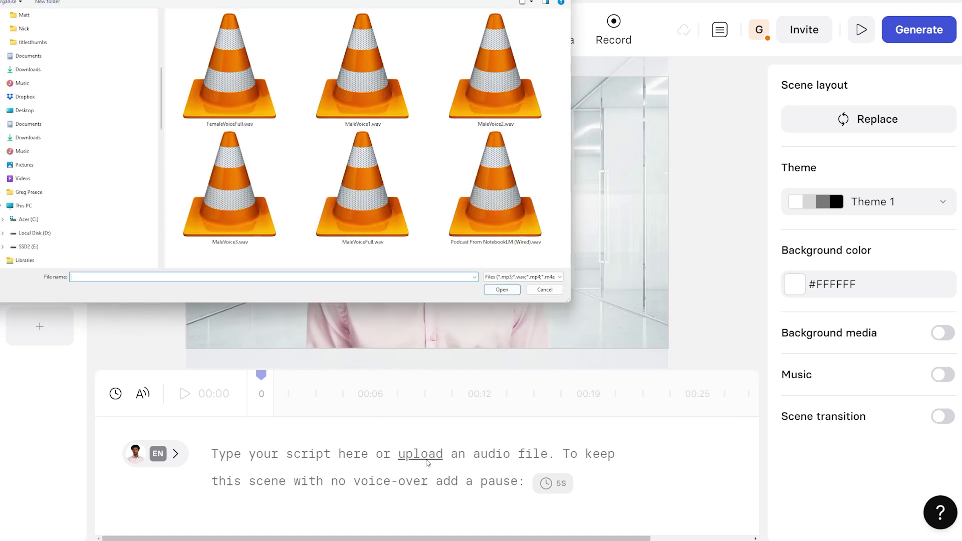
left_click(396, 113)
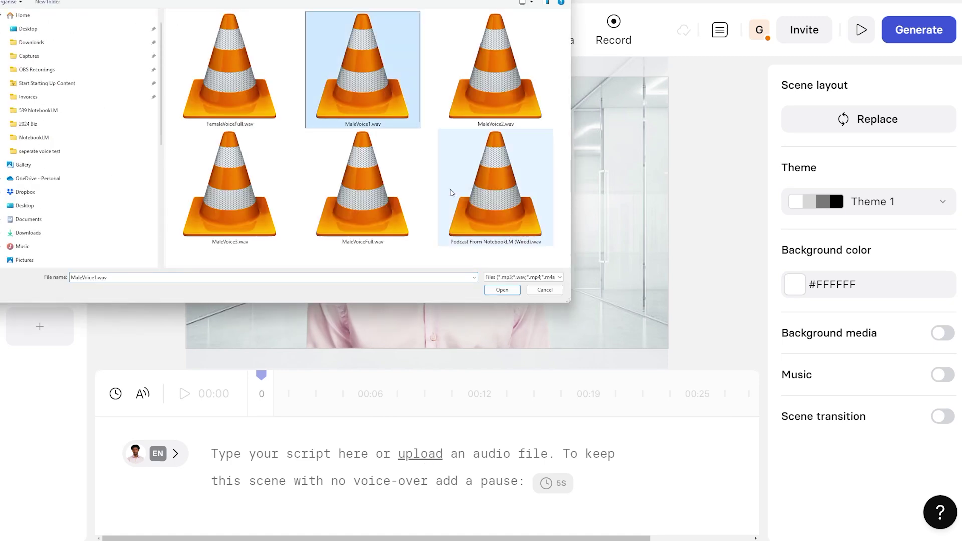
left_click(503, 290)
left_click(204, 396)
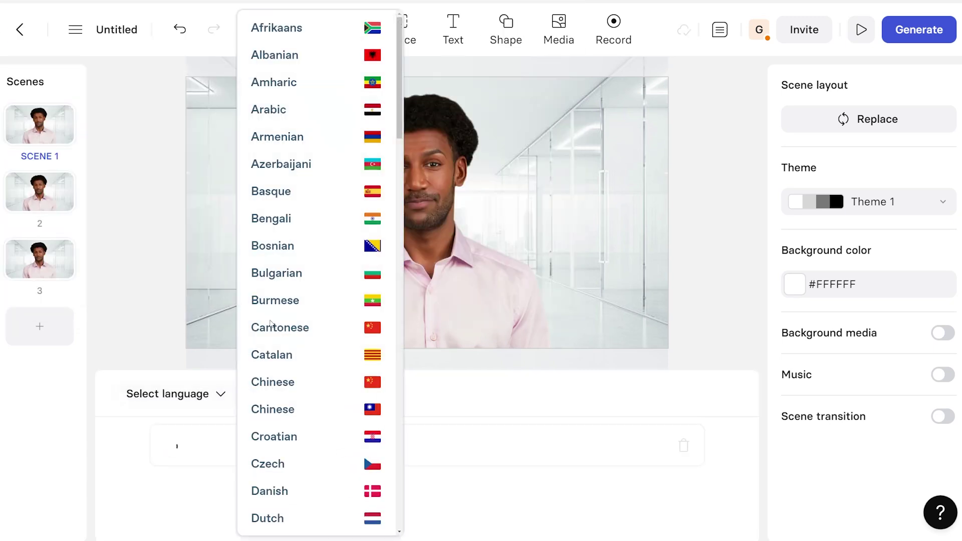
scroll(298, 416, "down", 3)
left_click(283, 420)
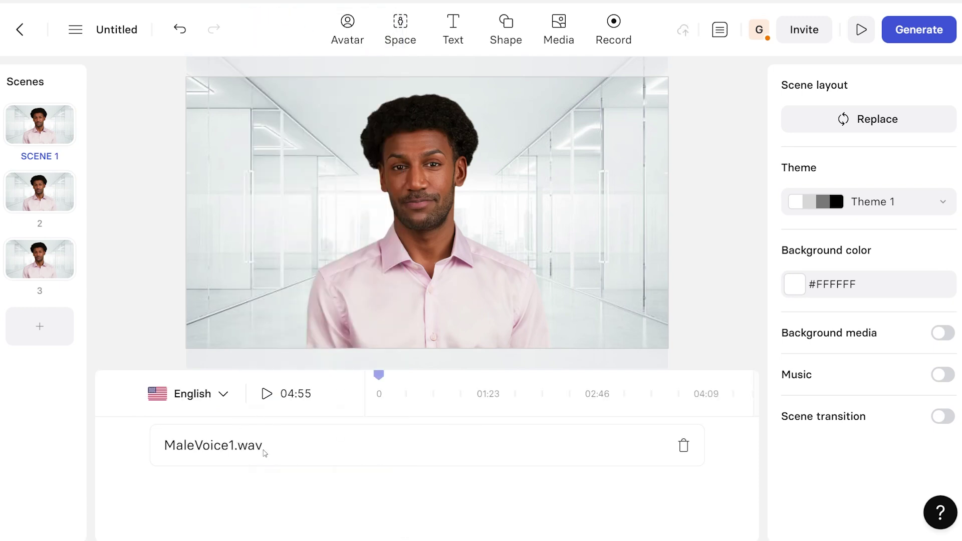
left_click_drag(263, 453, 181, 450)
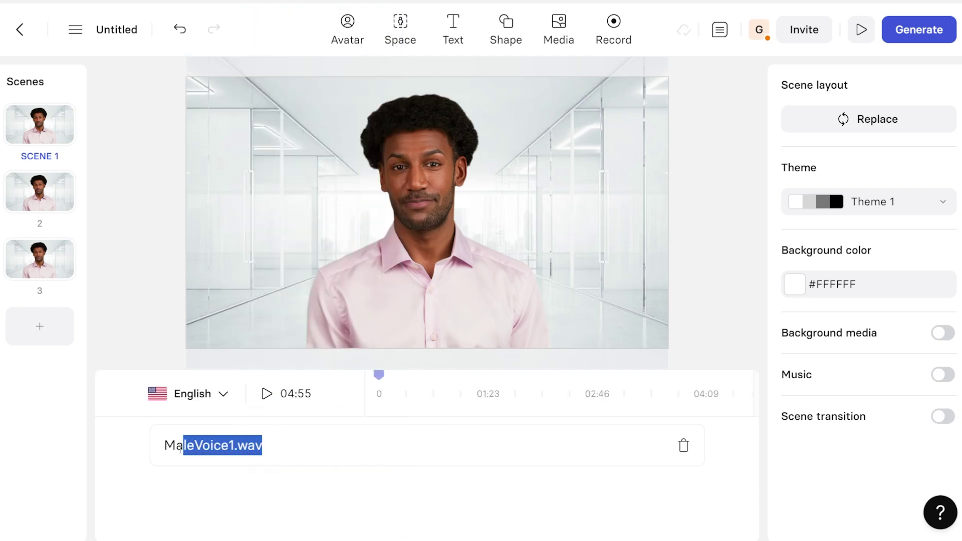
Step: Upload MaleVoice2.wav as the voice-over for Scene 2
left_click(40, 201)
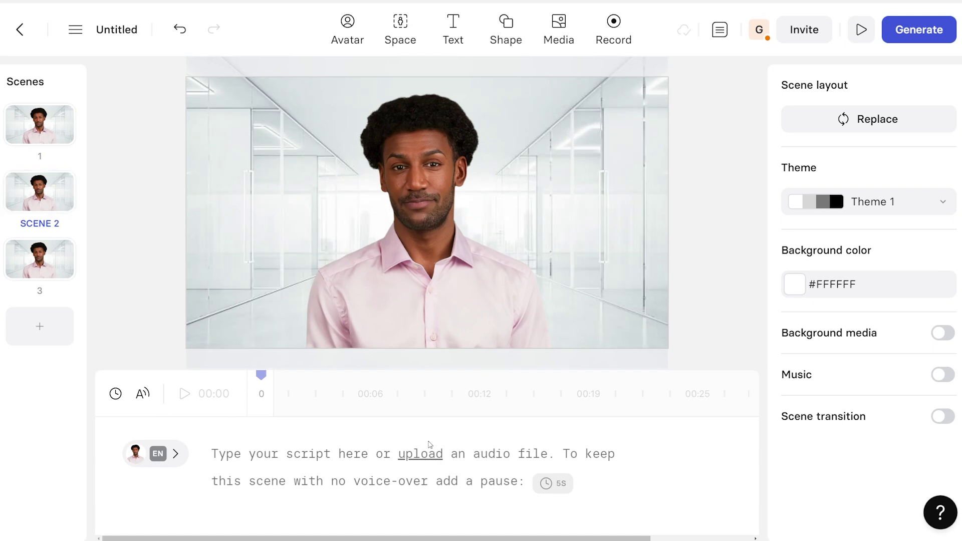
left_click(420, 454)
left_click(495, 70)
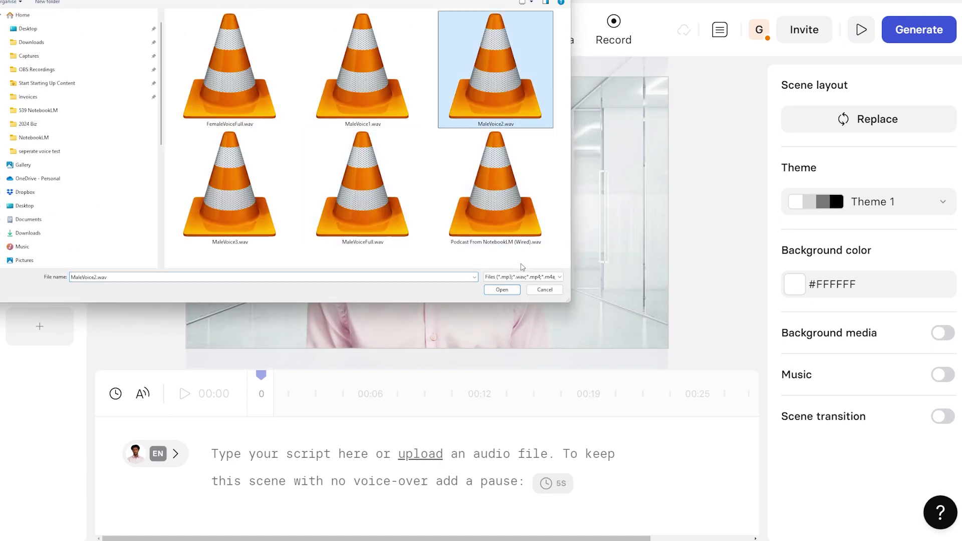
left_click(503, 291)
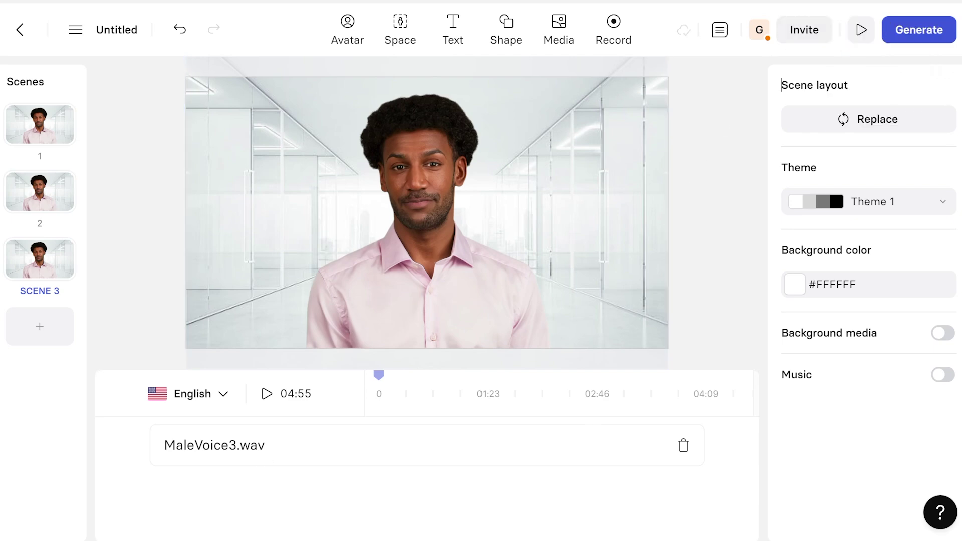
Step: Generate the three-scene video under the title Male Speaker with 10 min processing
left_click(900, 40)
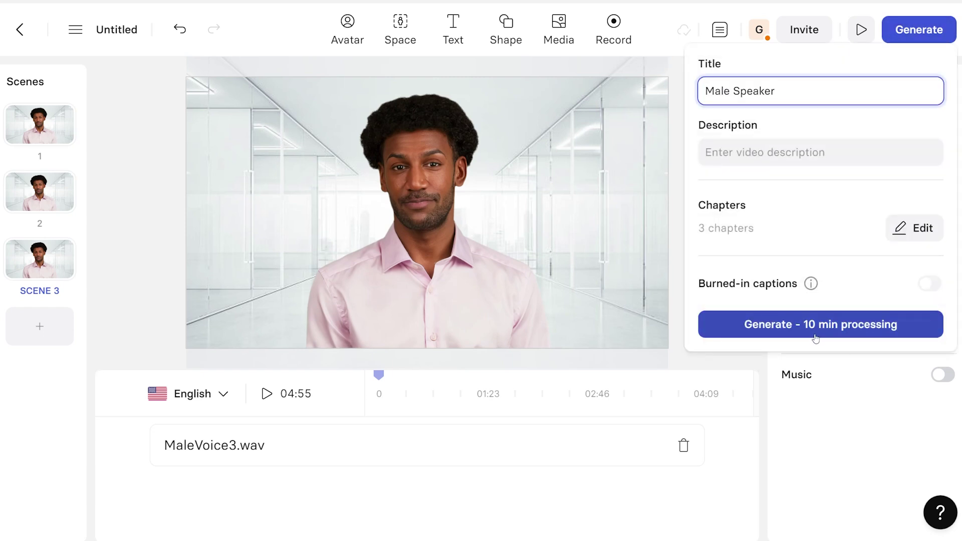
left_click(815, 326)
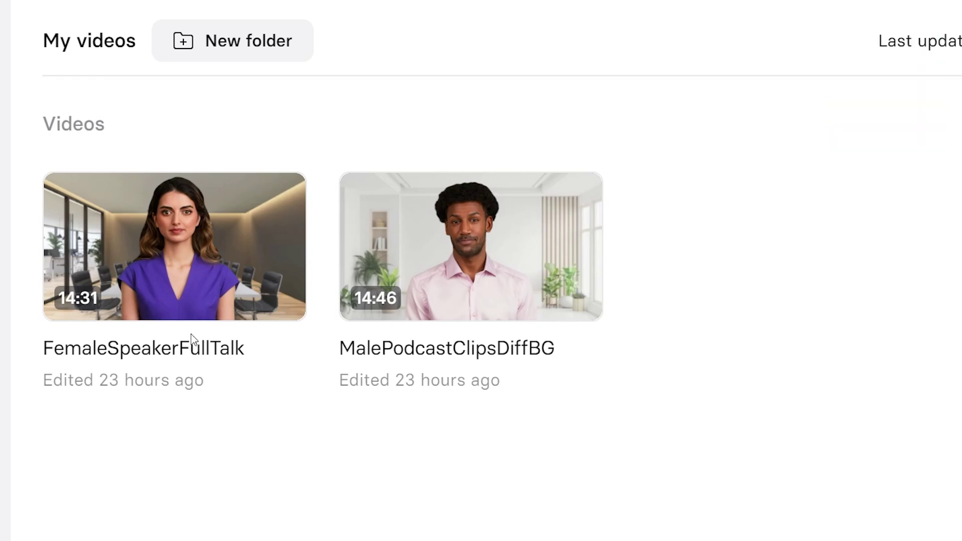
Step: Play and pause the FemaleSpeakerFullTalk video, then close its player
left_click(194, 236)
left_click(86, 499)
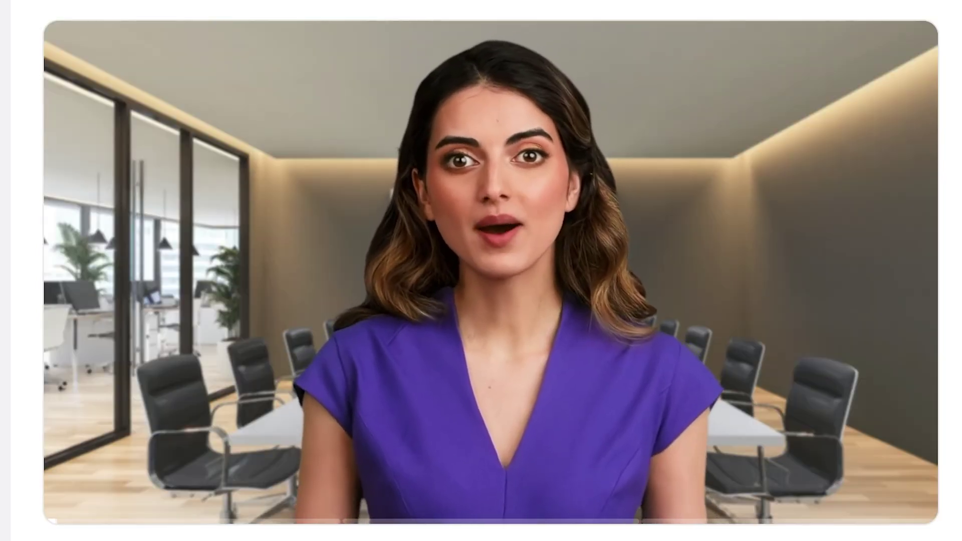
left_click(81, 497)
key("Escape")
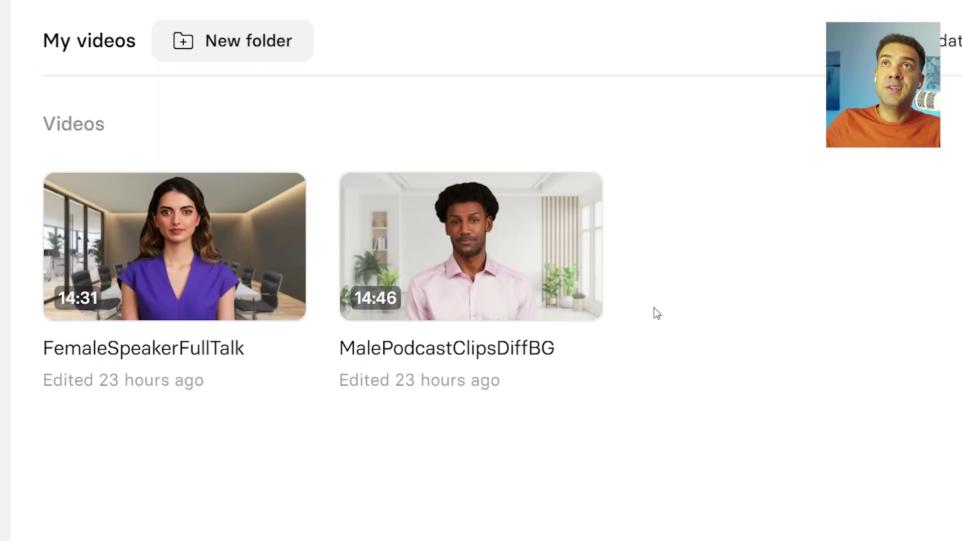
Step: Show the download options for the MalePodcastClipsDiffBG video
mouse_move(550, 281)
mouse_move(251, 287)
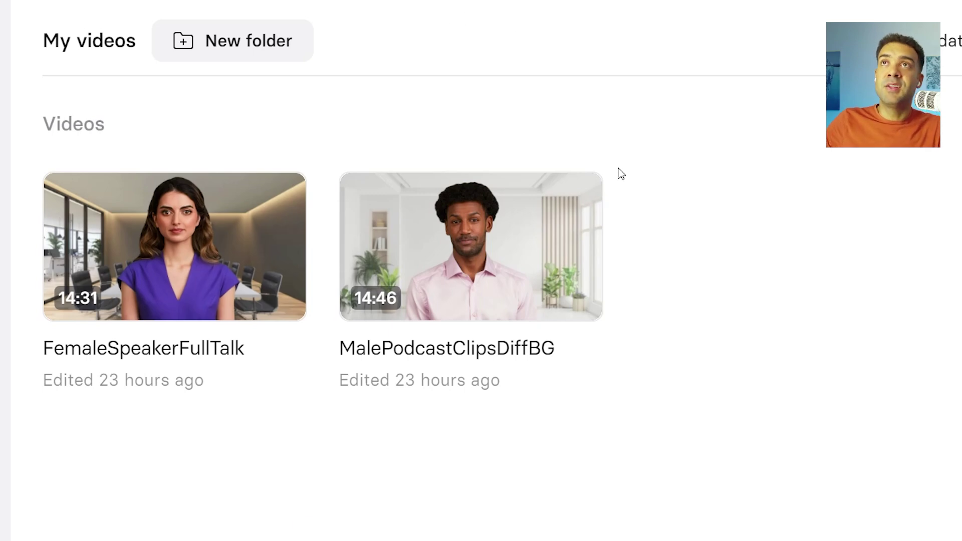
left_click(571, 203)
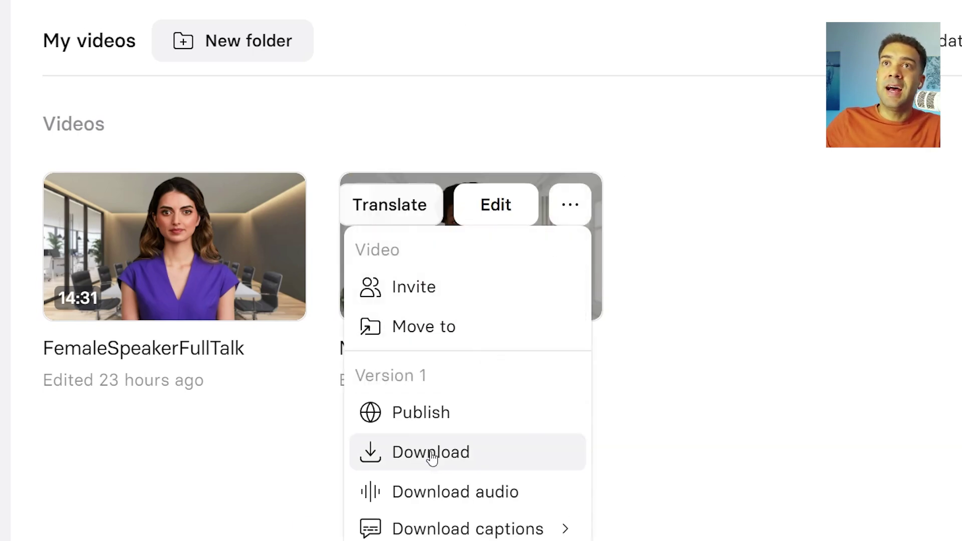